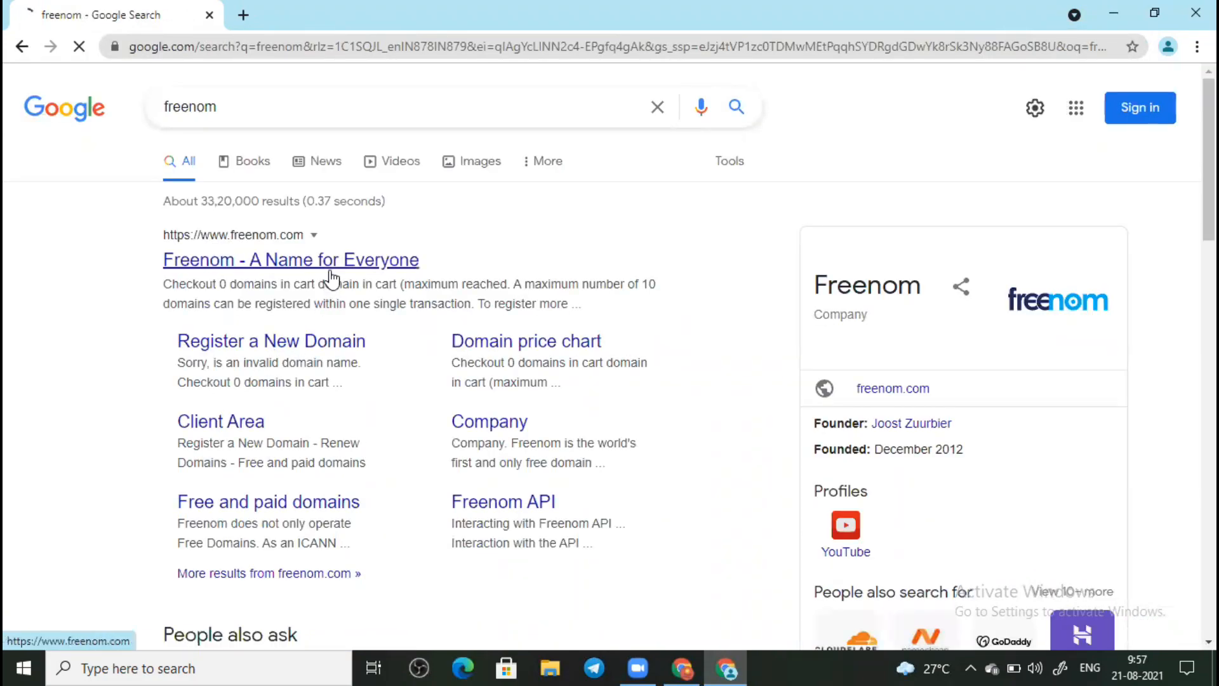
Step: Look up 'myblog' in Freenom's new-domain checker to list its .tk, .ml, .ga and .cf options
{"action": "left_click", "coordinate": [316, 343]}
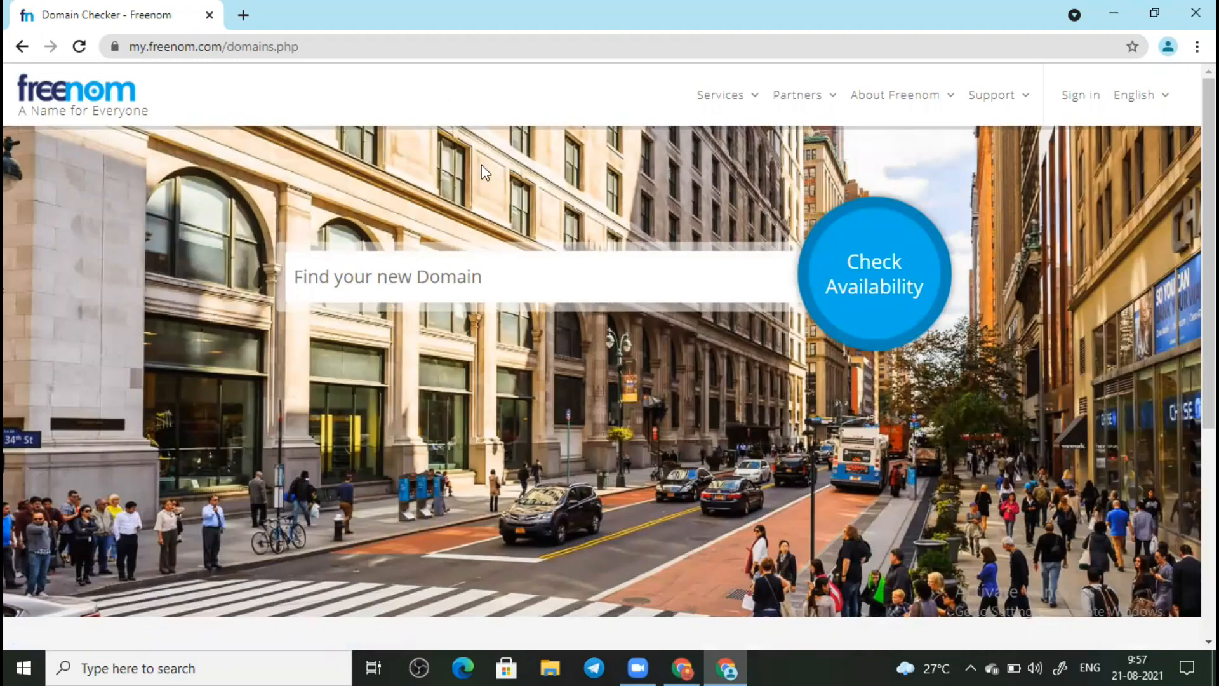
{"action": "left_click", "coordinate": [444, 283]}
{"action": "type", "text": "pranja;"}
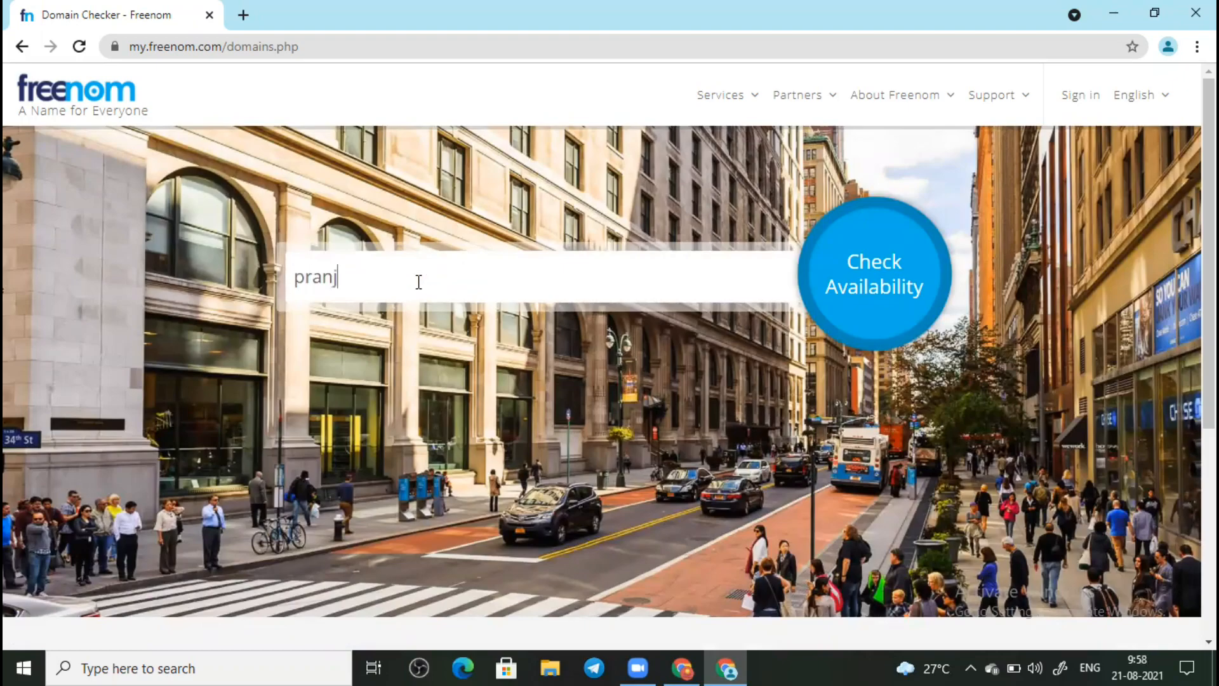
{"action": "key", "text": "BackSpace"}
{"action": "type", "text": "l"}
{"action": "key", "text": "BackSpace"}
{"action": "key", "text": "BackSpace"}
{"action": "key", "text": "BackSpace"}
{"action": "key", "text": "BackSpace"}
{"action": "key", "text": "BackSpace"}
{"action": "key", "text": "BackSpace"}
{"action": "key", "text": "BackSpace"}
{"action": "type", "text": "my blog"}
{"action": "key", "text": "Left"}
{"action": "key", "text": "Left"}
{"action": "key", "text": "Left"}
{"action": "key", "text": "Left"}
{"action": "key", "text": "BackSpace"}
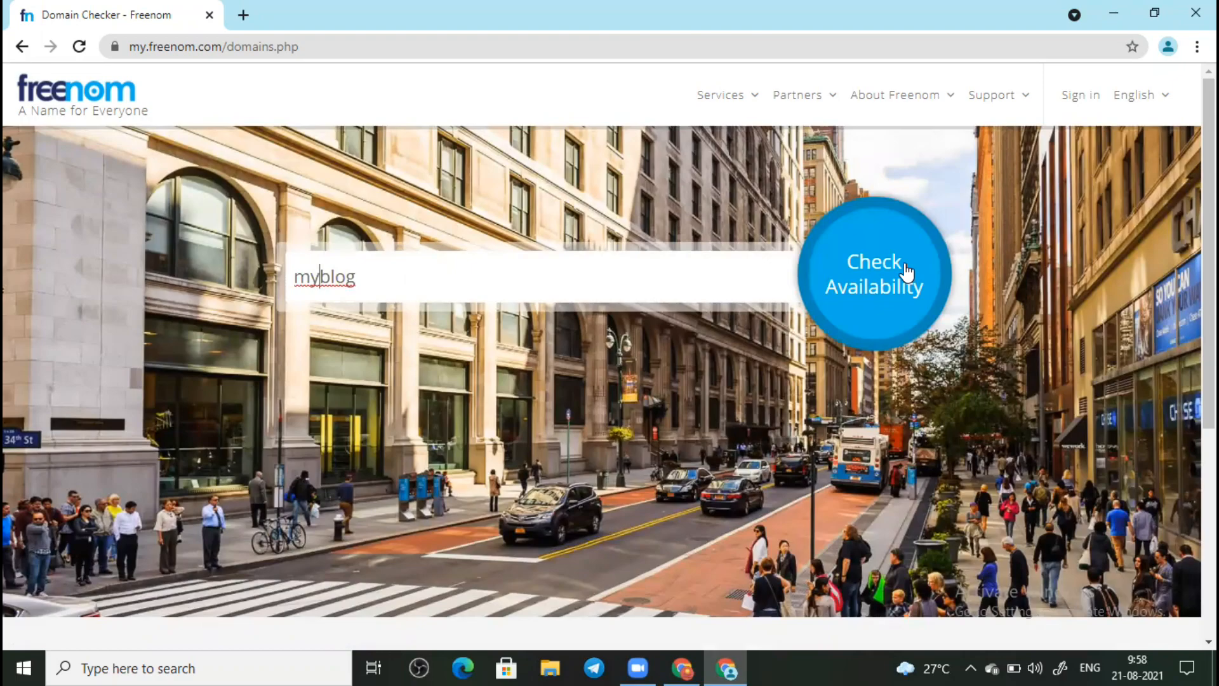
{"action": "left_click", "coordinate": [906, 272]}
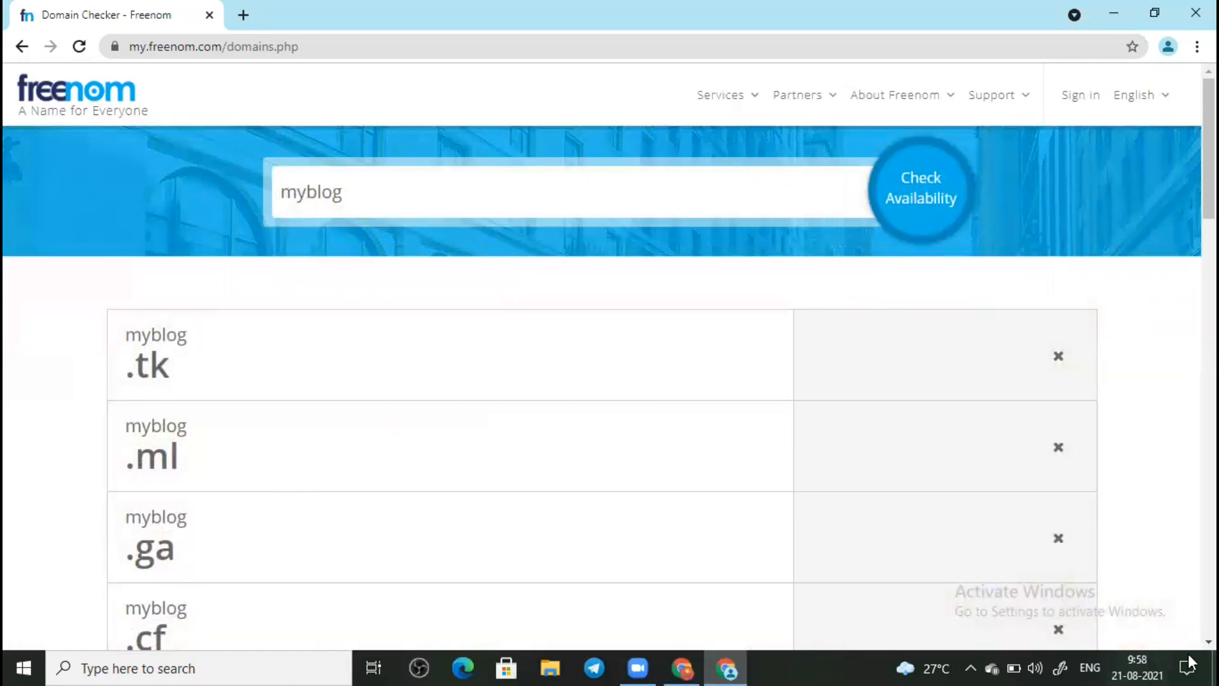
Step: Check whether myblog.tk is available
{"action": "scroll", "coordinate": [1188, 637], "scroll_direction": "down", "scroll_amount": 5}
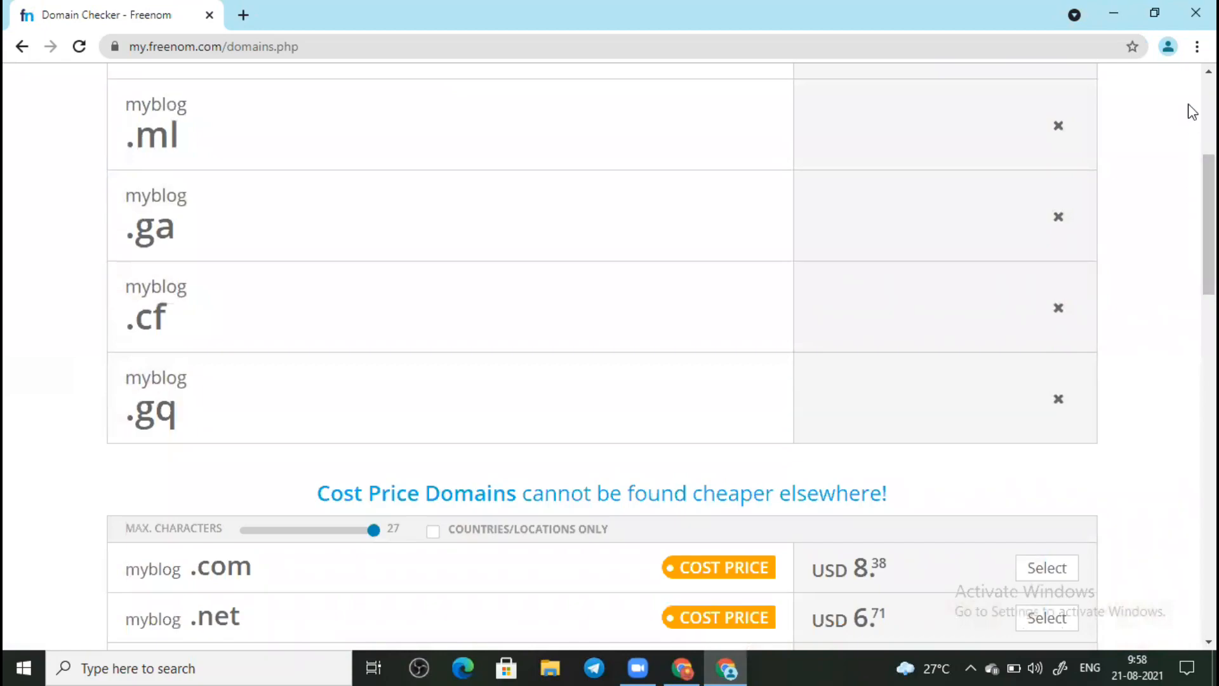
{"action": "scroll", "coordinate": [1187, 104], "scroll_direction": "up", "scroll_amount": 5}
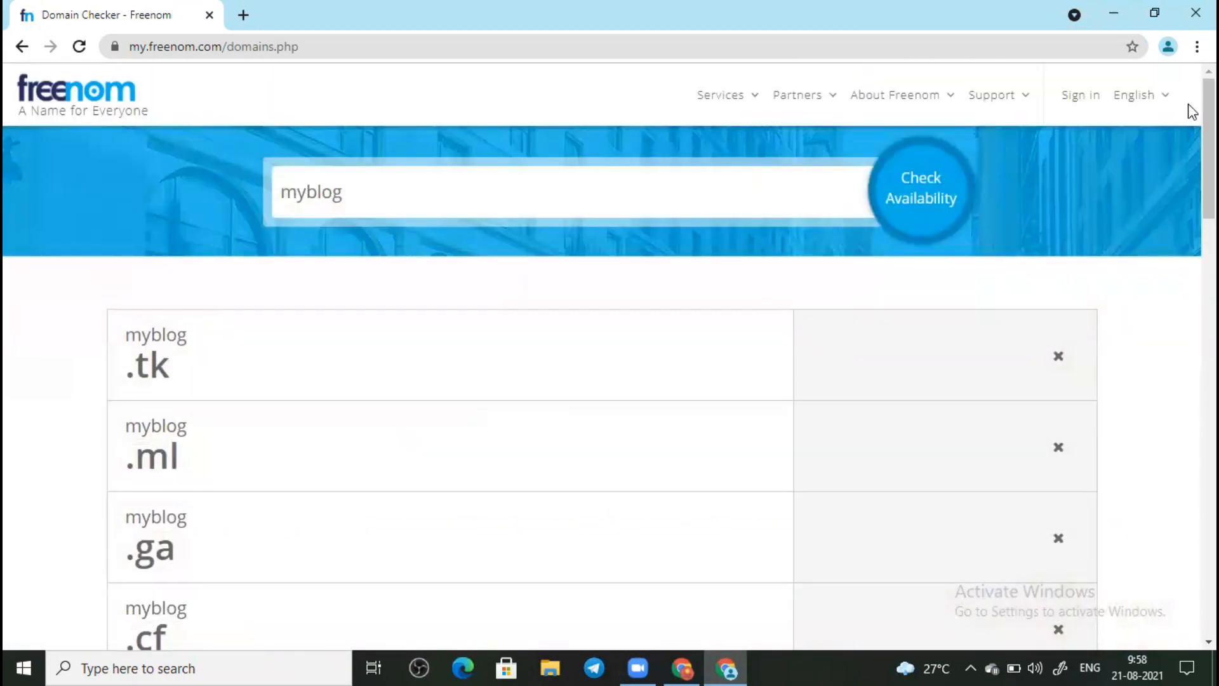
{"action": "double_click", "coordinate": [171, 369]}
{"action": "left_click", "coordinate": [167, 369]}
{"action": "left_click", "coordinate": [354, 196]}
{"action": "type", "text": ".tk"}
{"action": "left_click", "coordinate": [939, 203]}
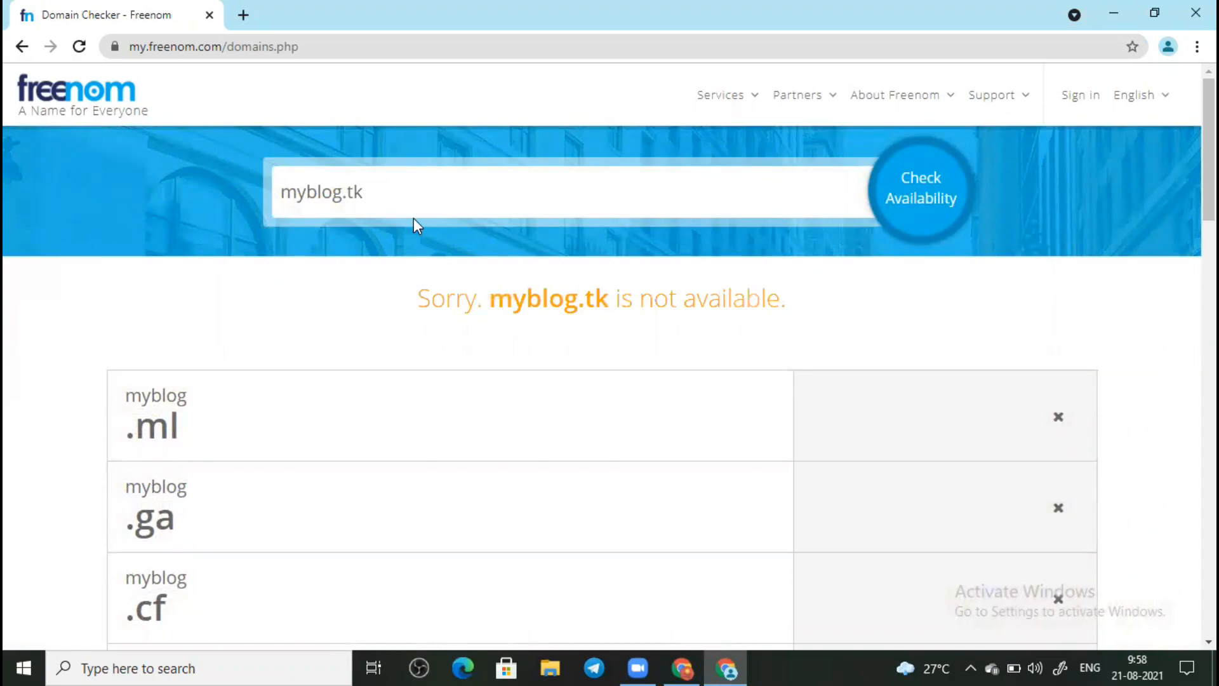
Step: Change the search to myfirstblog.tk and check it instead
{"action": "left_click", "coordinate": [298, 192]}
{"action": "left_click", "coordinate": [307, 194]}
{"action": "type", "text": "first"}
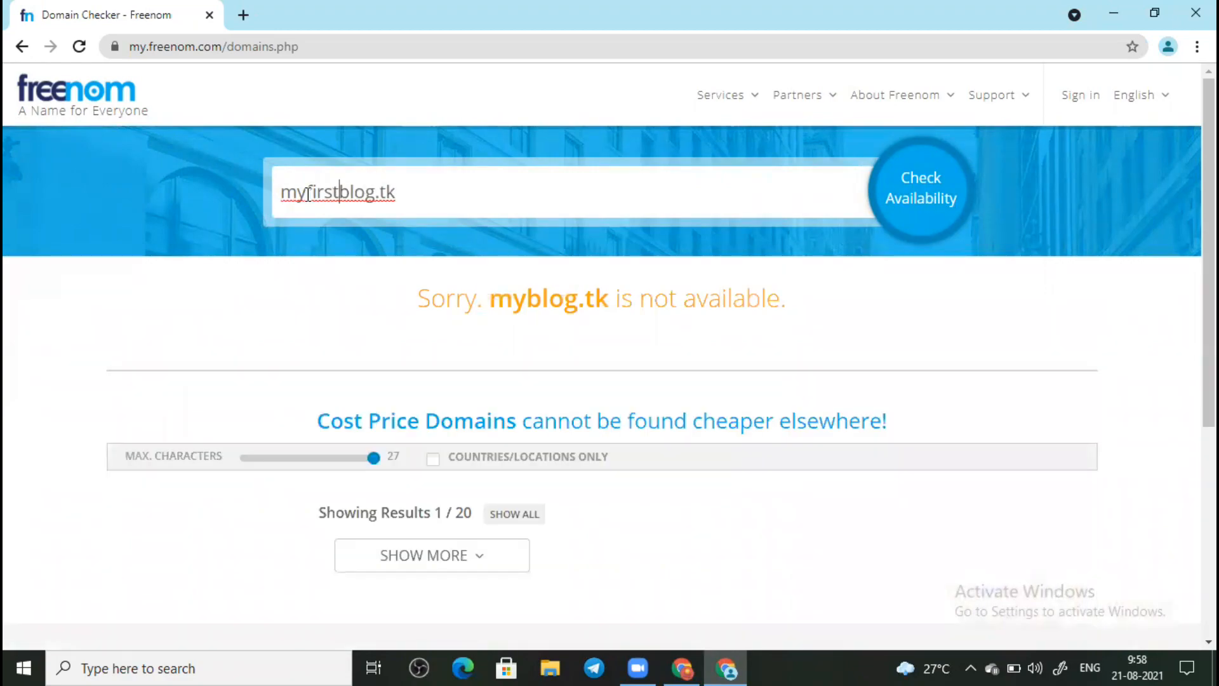
{"action": "key", "text": "Return"}
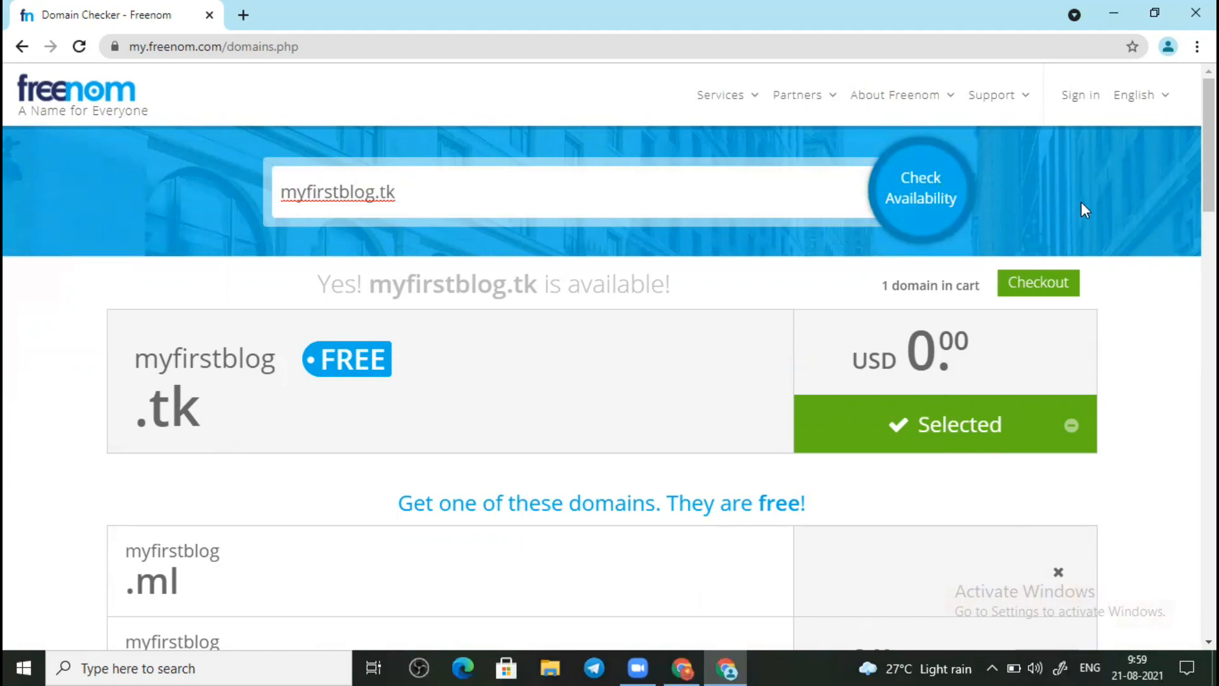
Step: At checkout, set myfirstblog.tk's period to 1 Month @ FREE instead of 3 Months
{"action": "left_click", "coordinate": [1045, 294]}
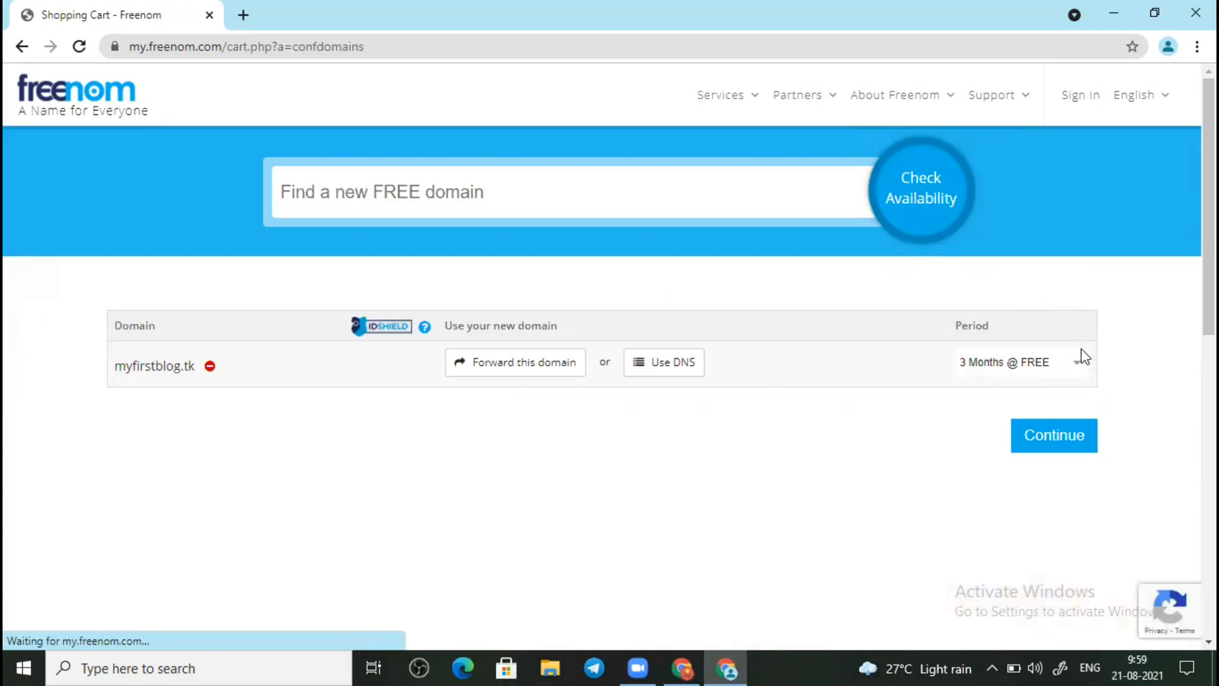
{"action": "left_click", "coordinate": [1055, 369]}
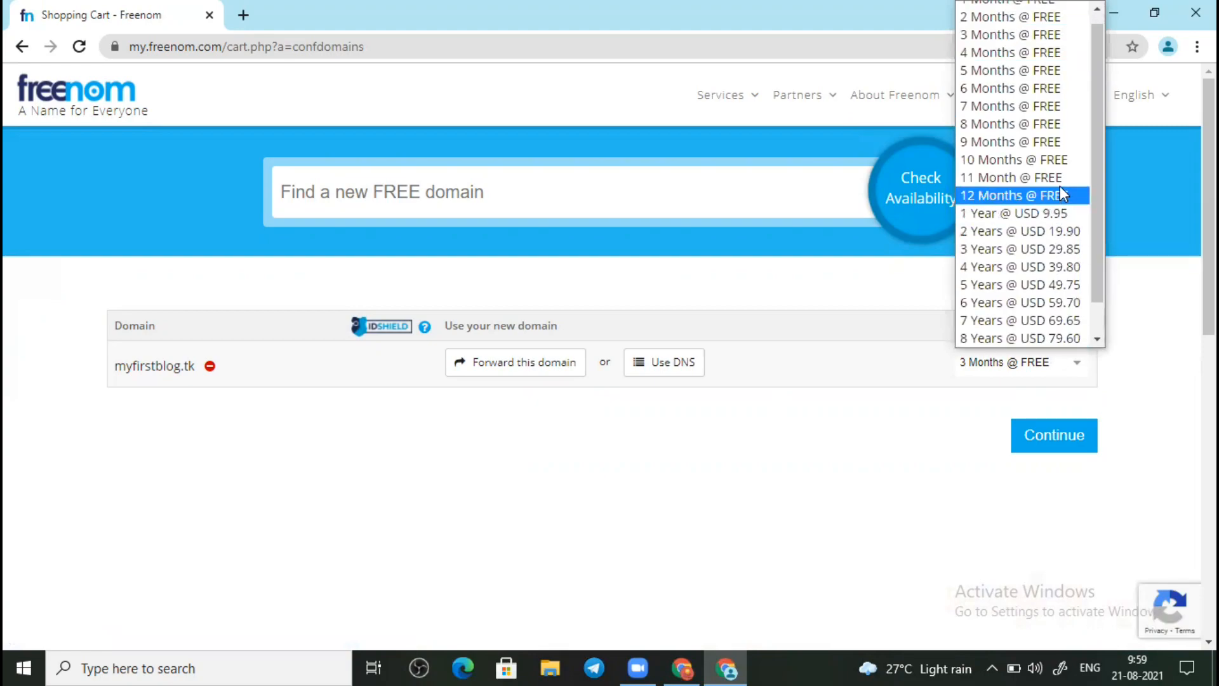
{"action": "left_click", "coordinate": [1062, 194]}
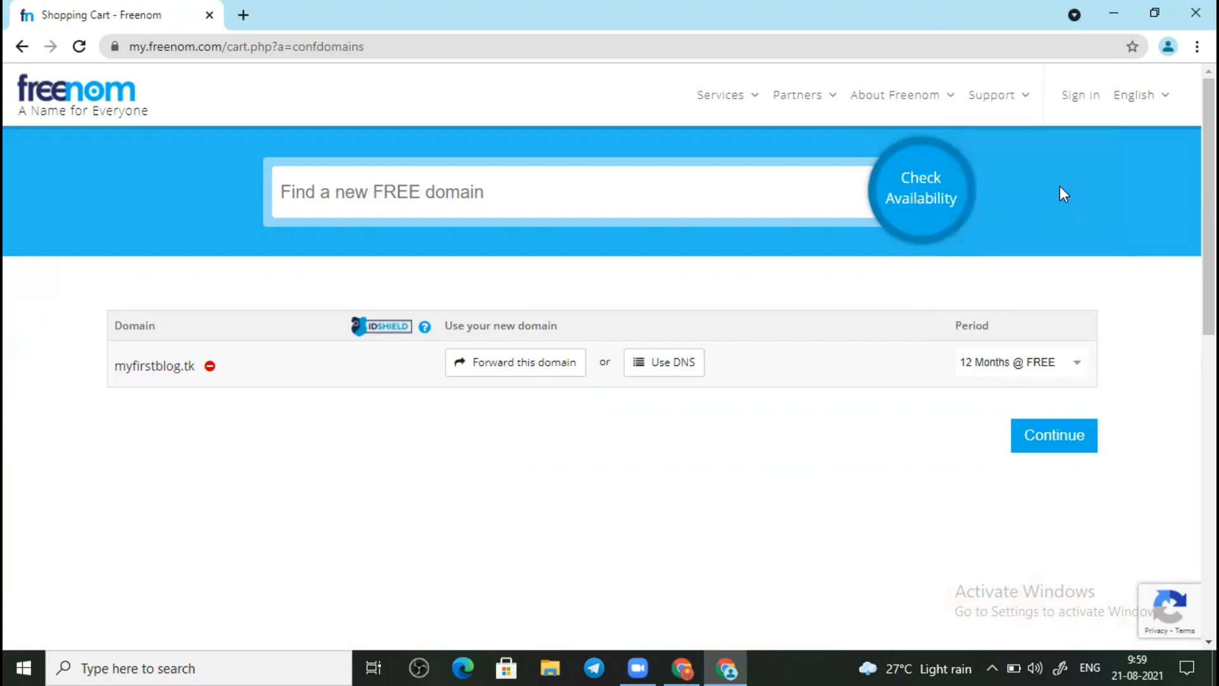
{"action": "left_click", "coordinate": [1076, 369]}
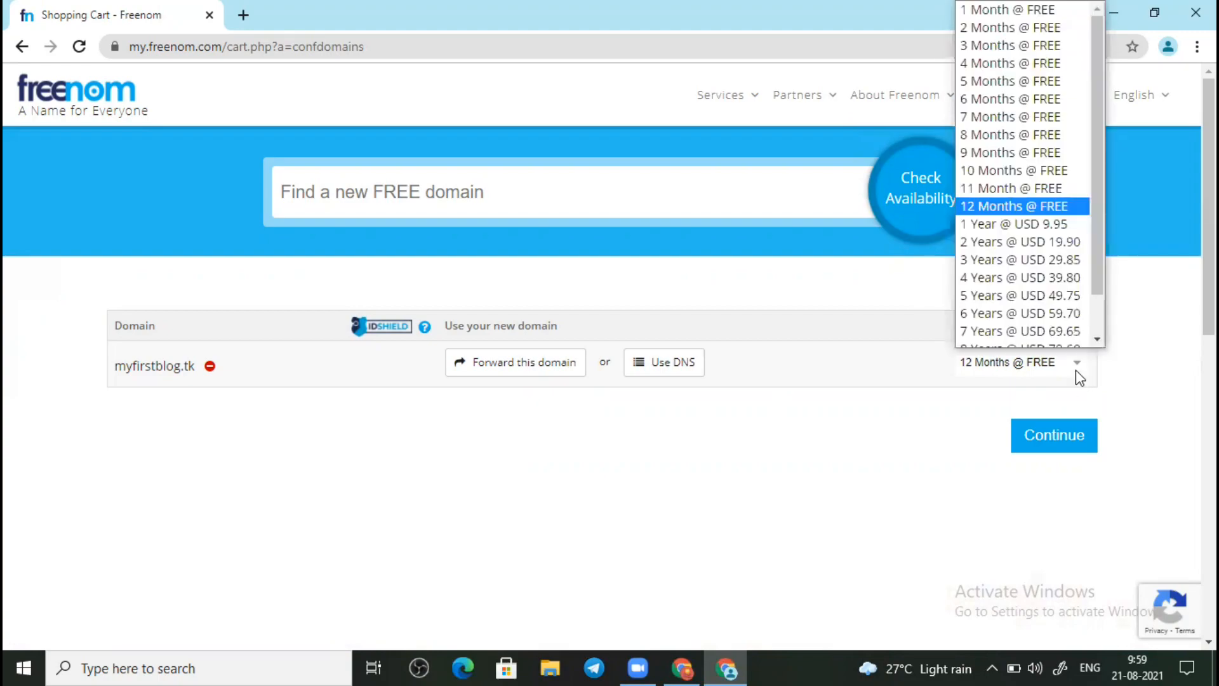
{"action": "scroll", "coordinate": [1077, 9], "scroll_direction": "up", "scroll_amount": 1}
{"action": "left_click", "coordinate": [1077, 9]}
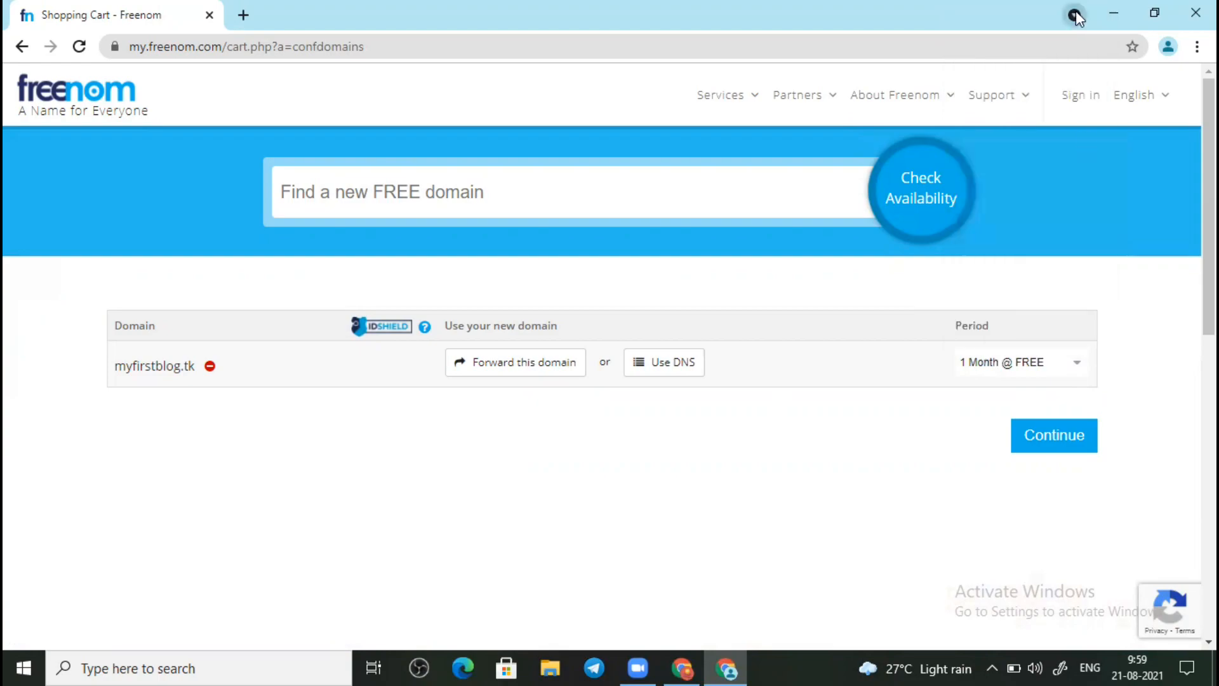
Step: On Review & Checkout, enter the account e-mail address and request the verification link
{"action": "left_click", "coordinate": [1043, 438]}
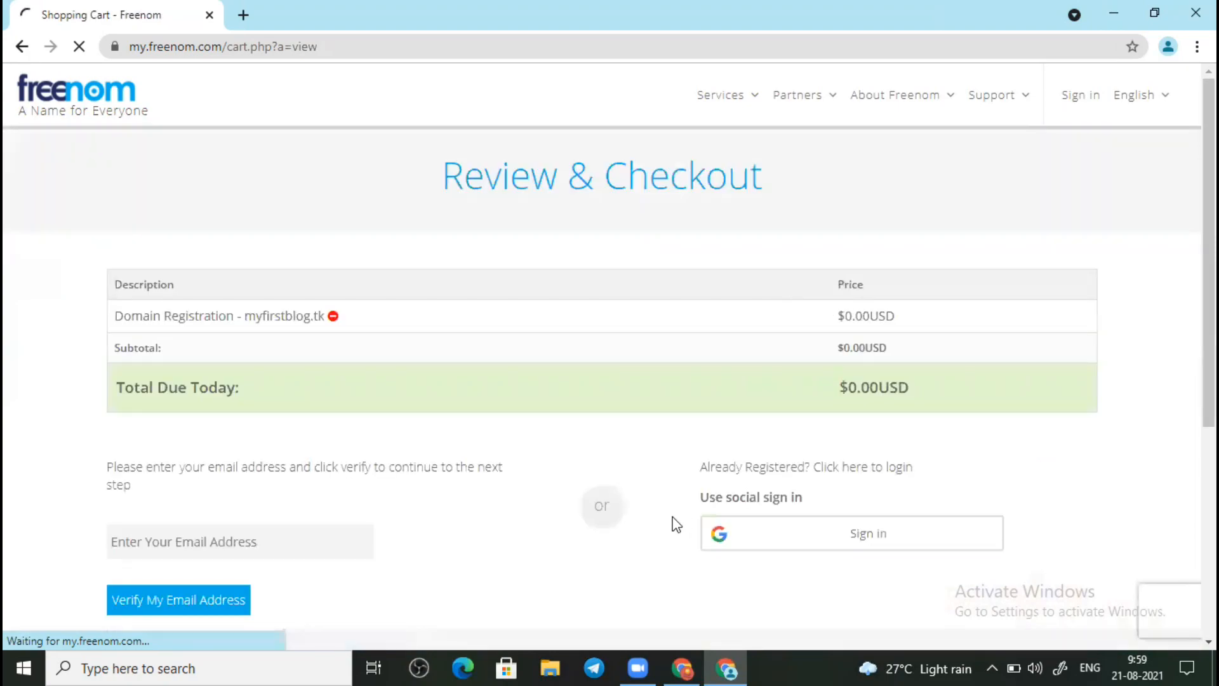
{"action": "left_click", "coordinate": [226, 533]}
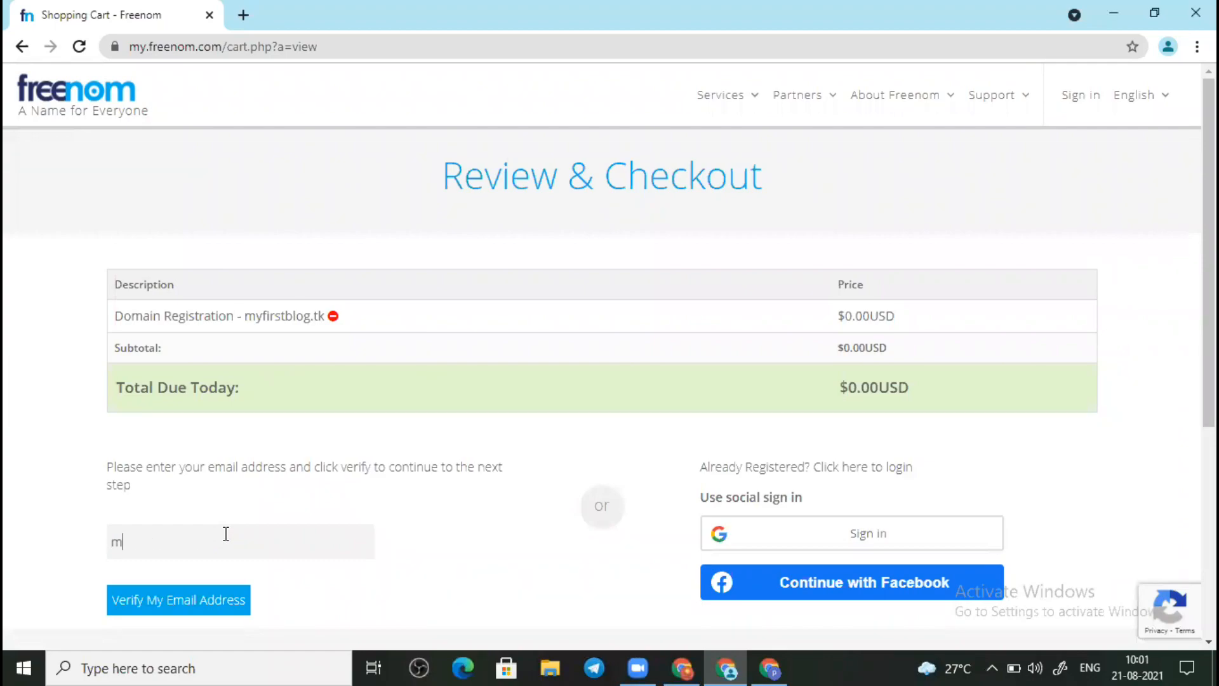
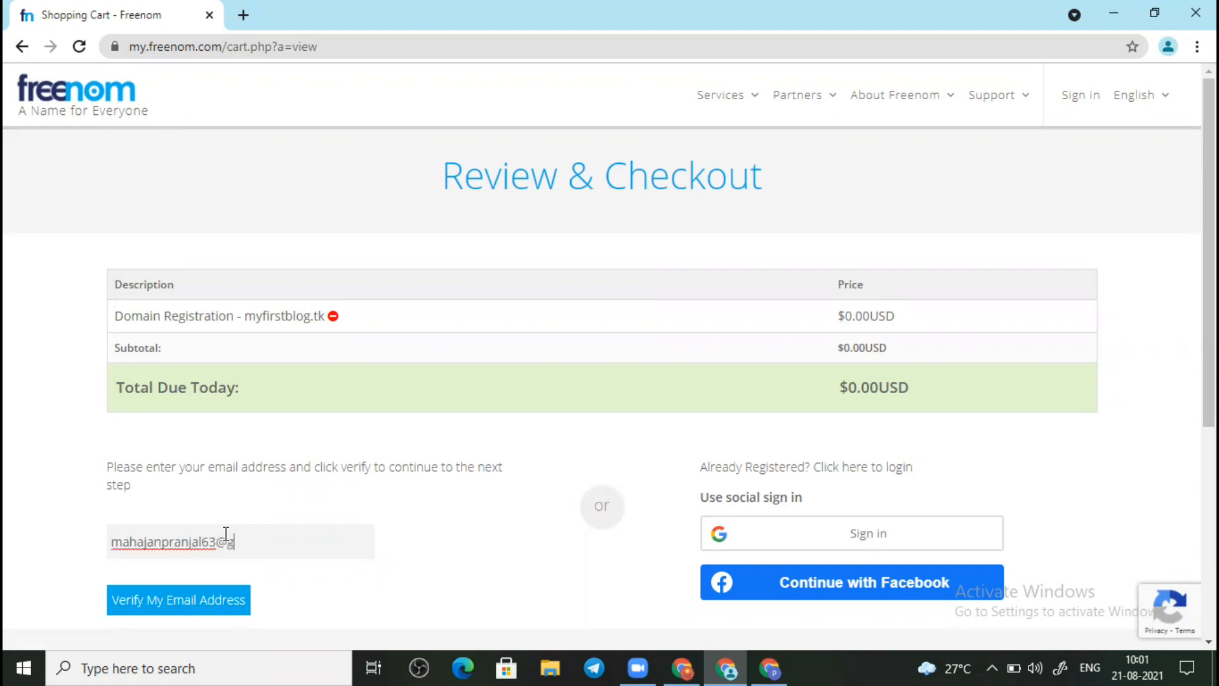
{"action": "left_click", "coordinate": [170, 610]}
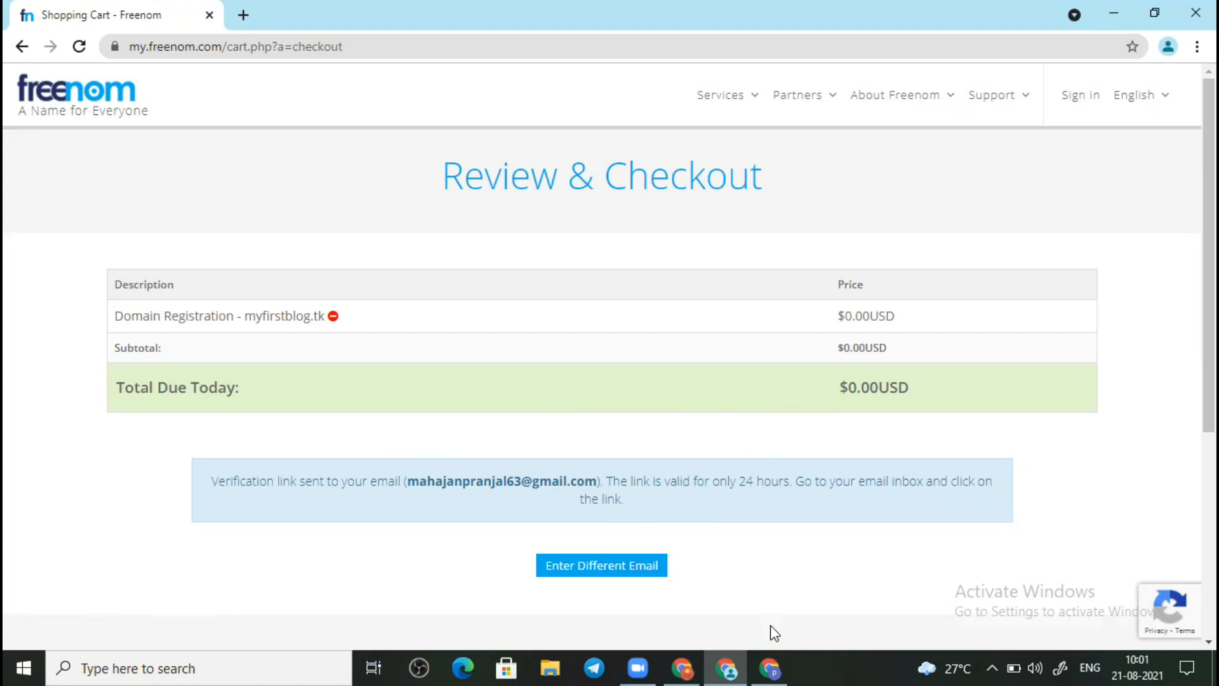
Step: In the other Chrome window, open Gmail and the Freenom Email Verification message
{"action": "left_click", "coordinate": [769, 666]}
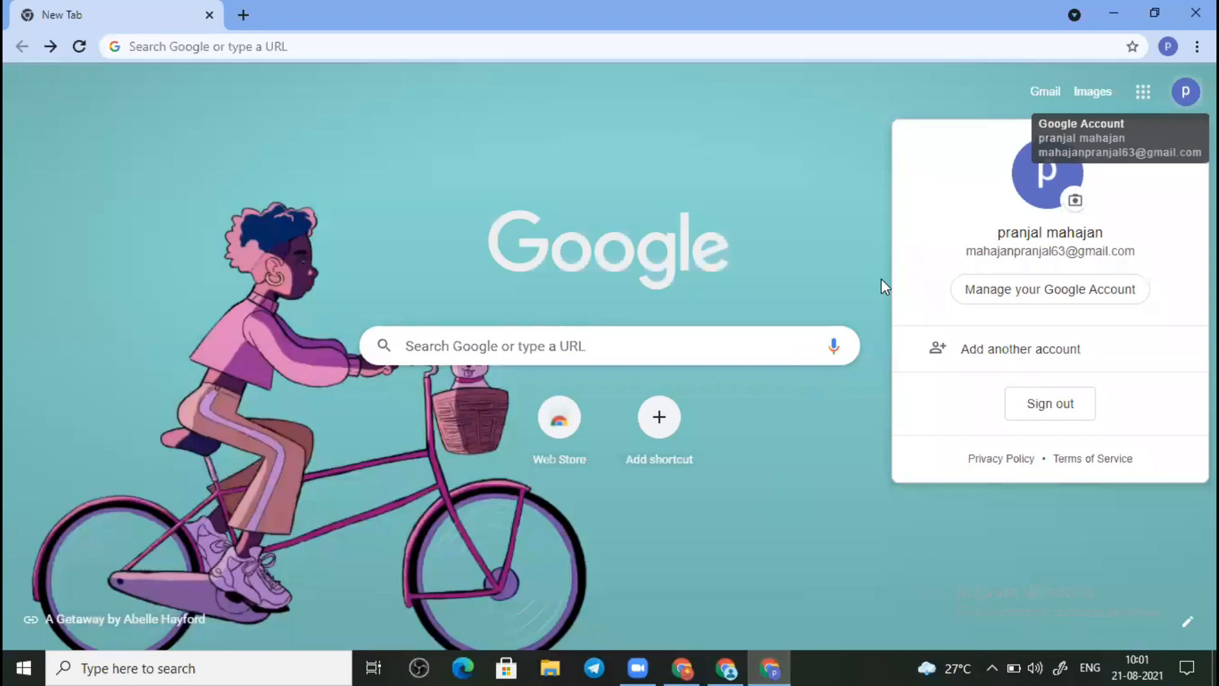
{"action": "left_click", "coordinate": [788, 307]}
{"action": "left_click", "coordinate": [1033, 93]}
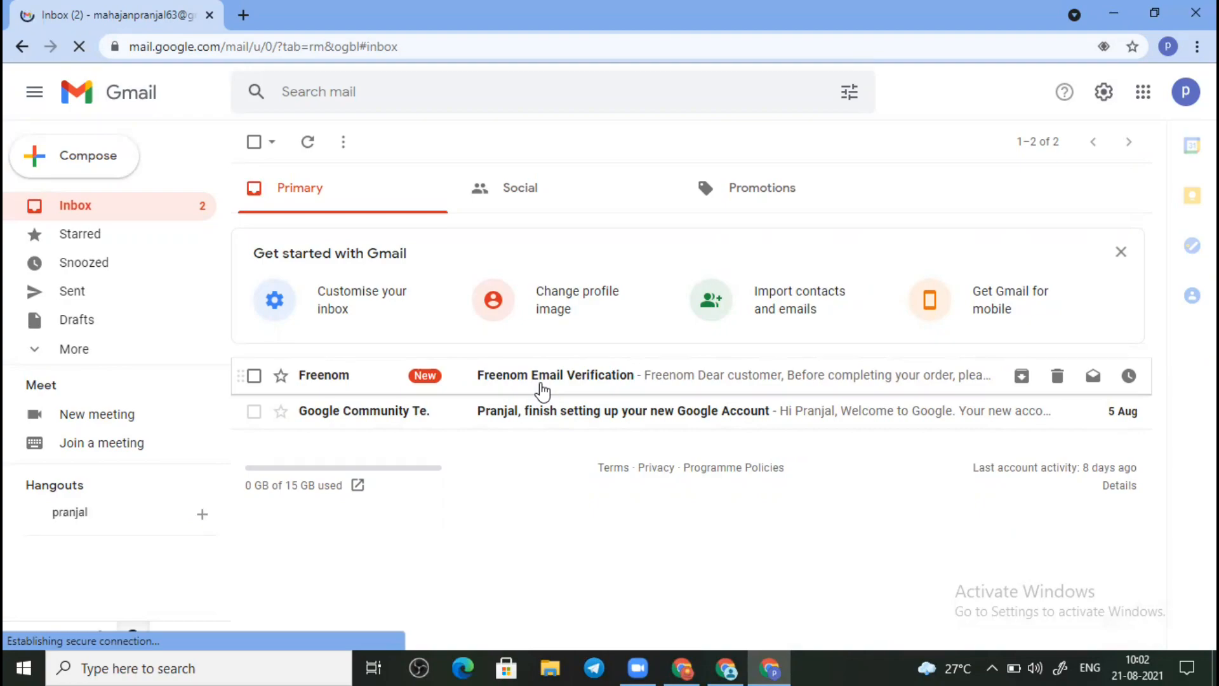
{"action": "left_click", "coordinate": [541, 385]}
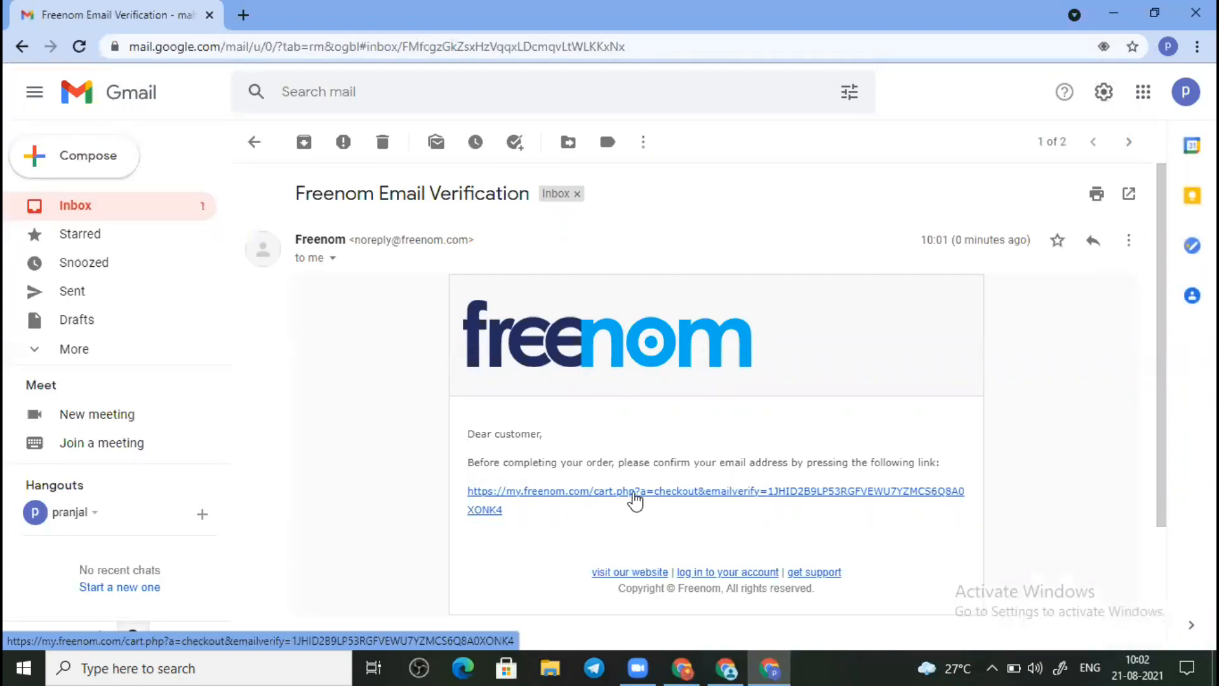
Step: Follow the verification link and autofill the contact details and phone number from saved entries
{"action": "left_click", "coordinate": [633, 493]}
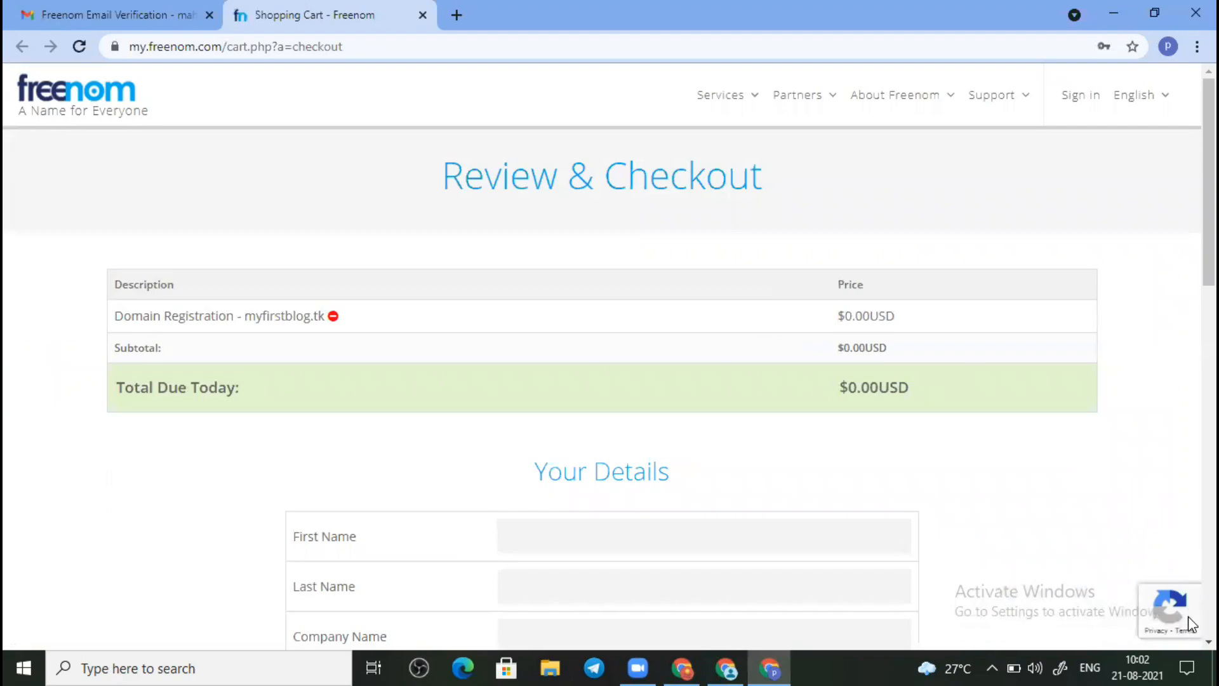
{"action": "scroll", "coordinate": [1187, 649], "scroll_direction": "down", "scroll_amount": 6}
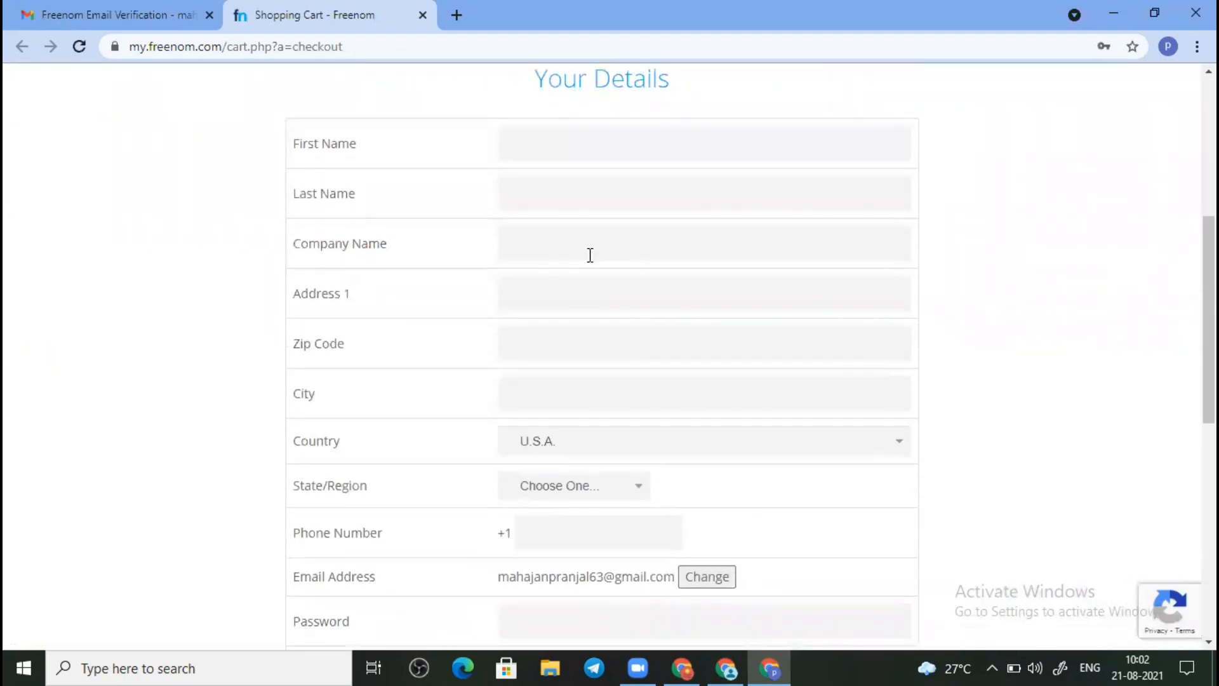
{"action": "left_click", "coordinate": [566, 135]}
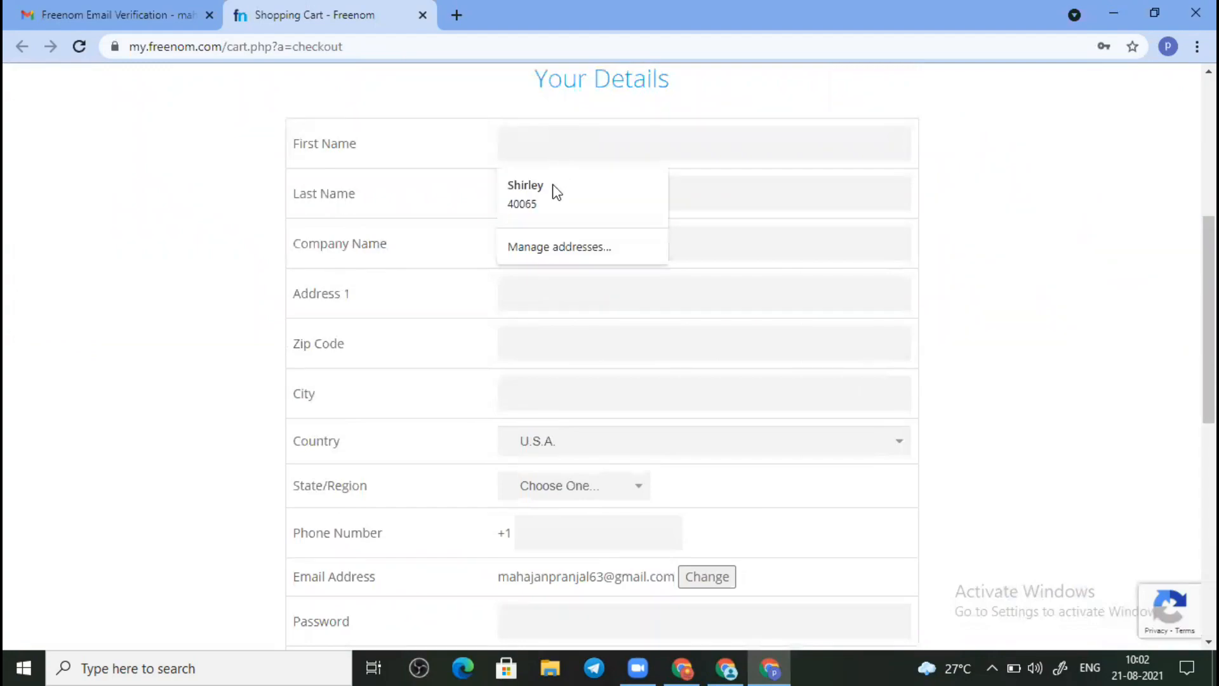
{"action": "left_click", "coordinate": [557, 191]}
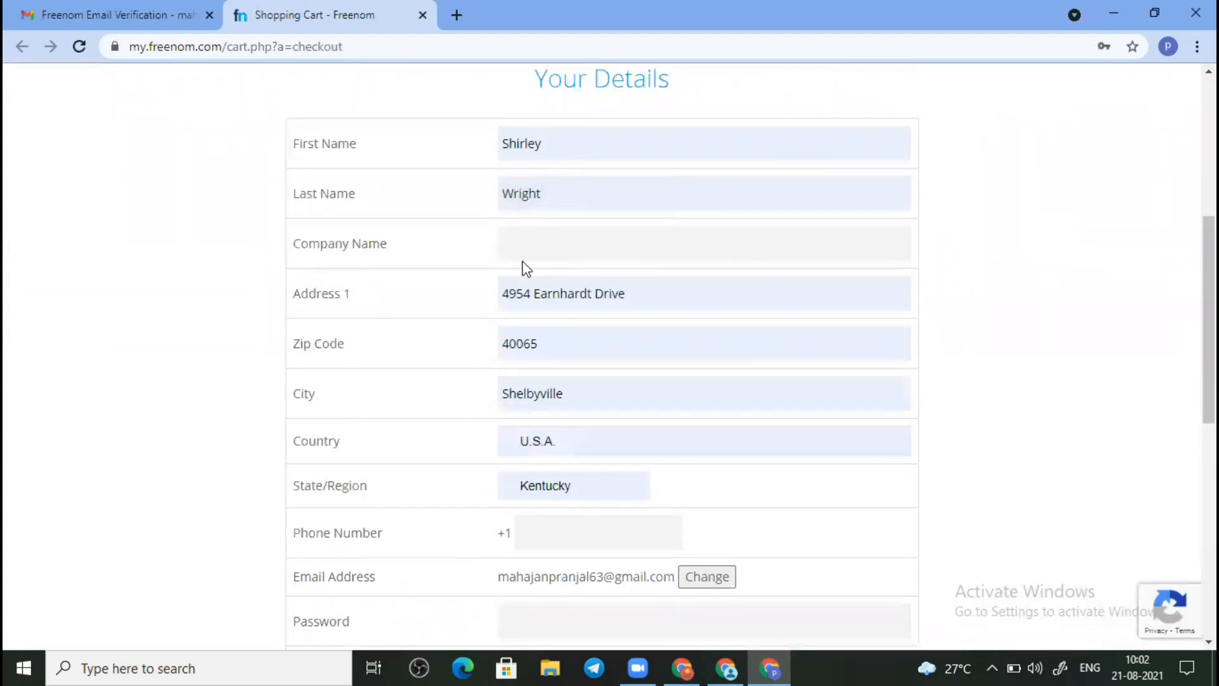
{"action": "left_click", "coordinate": [561, 529]}
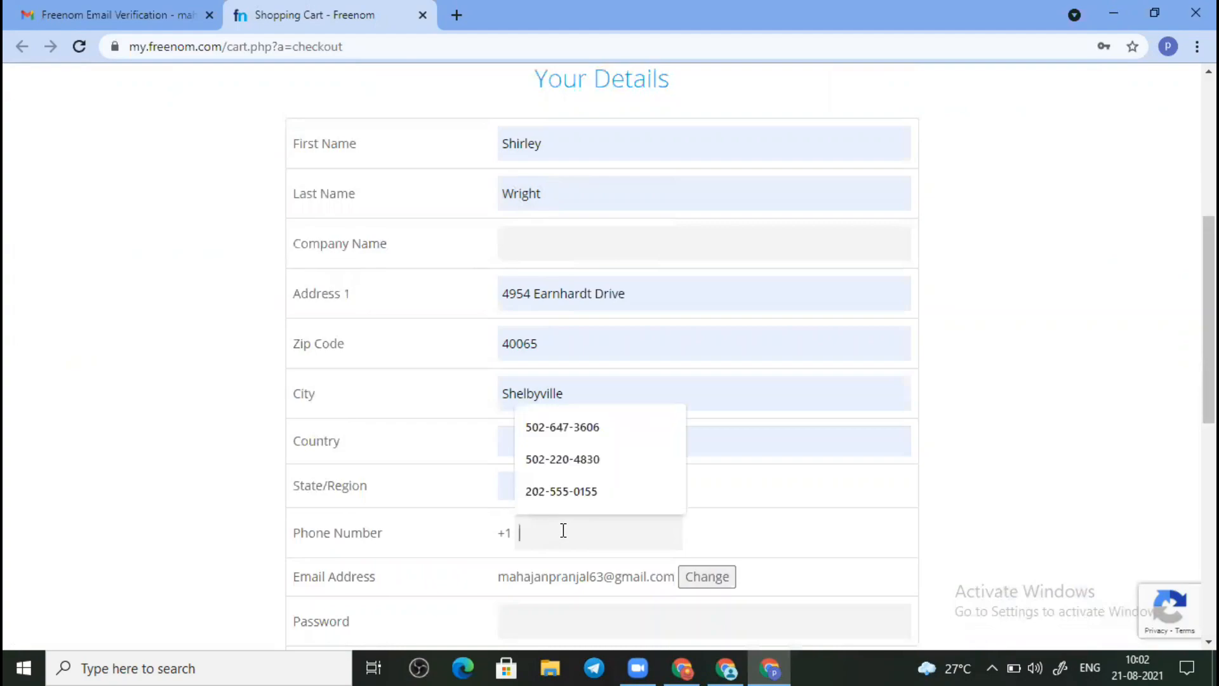
{"action": "left_click", "coordinate": [579, 427]}
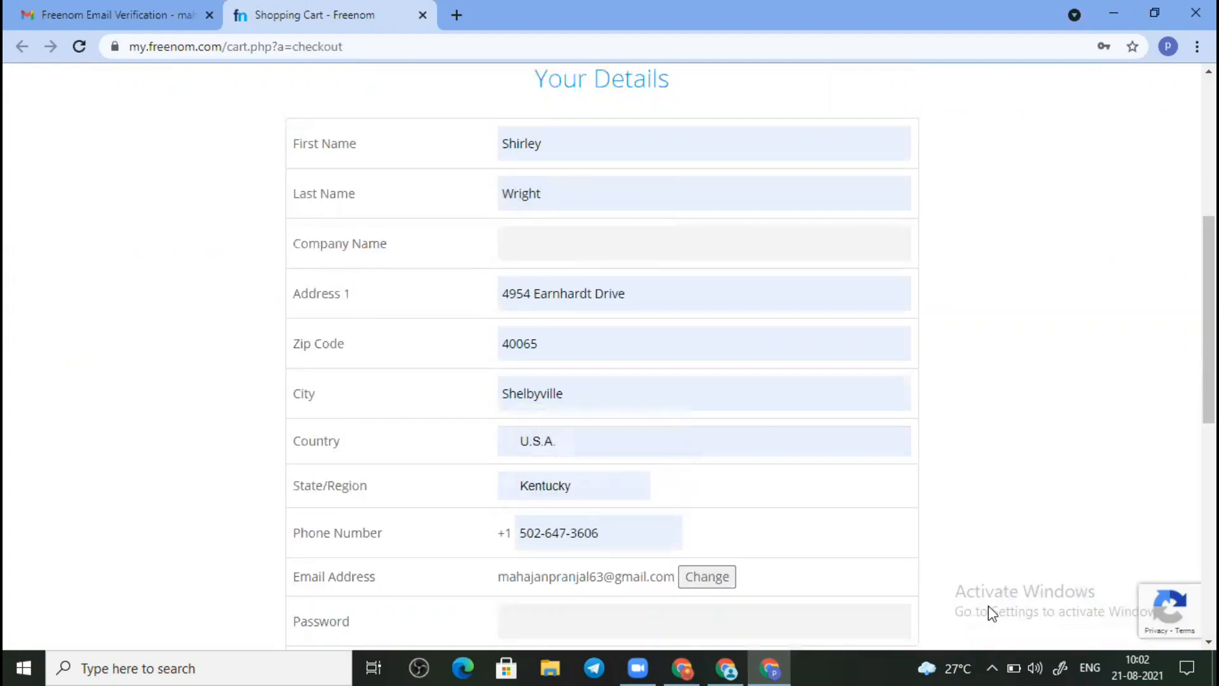
Step: Enter and confirm the password, accept the Terms & Conditions, and submit the order
{"action": "scroll", "coordinate": [1188, 642], "scroll_direction": "down", "scroll_amount": 4}
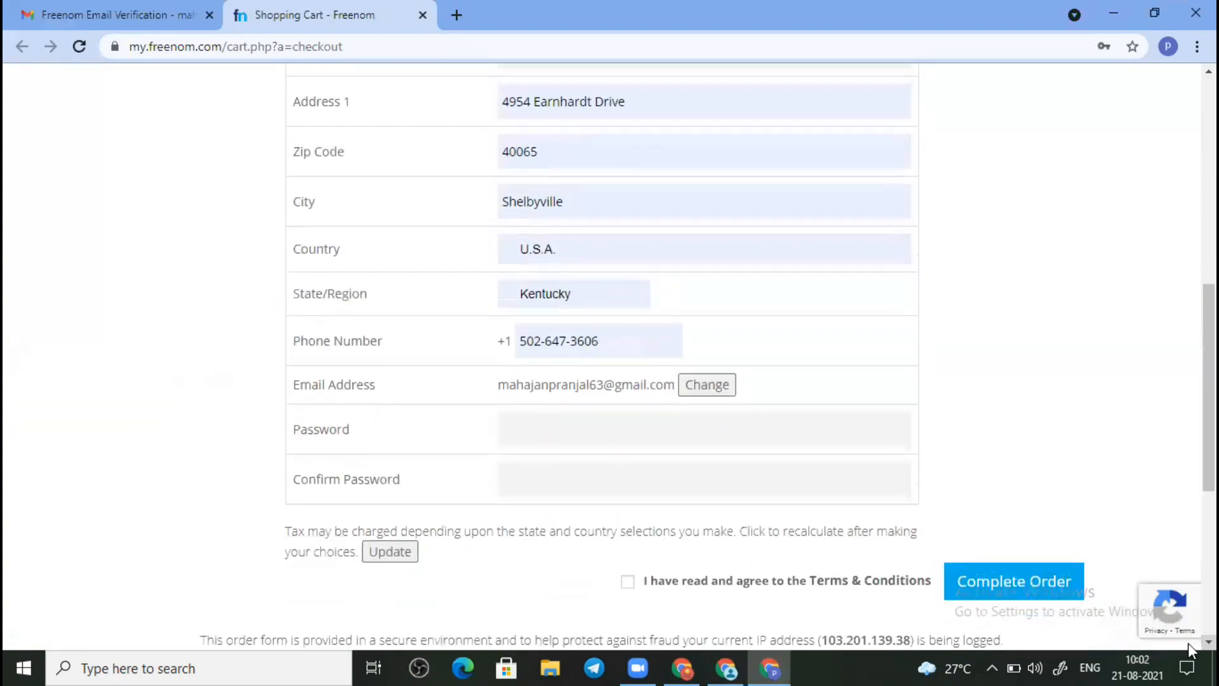
{"action": "left_click", "coordinate": [734, 361]}
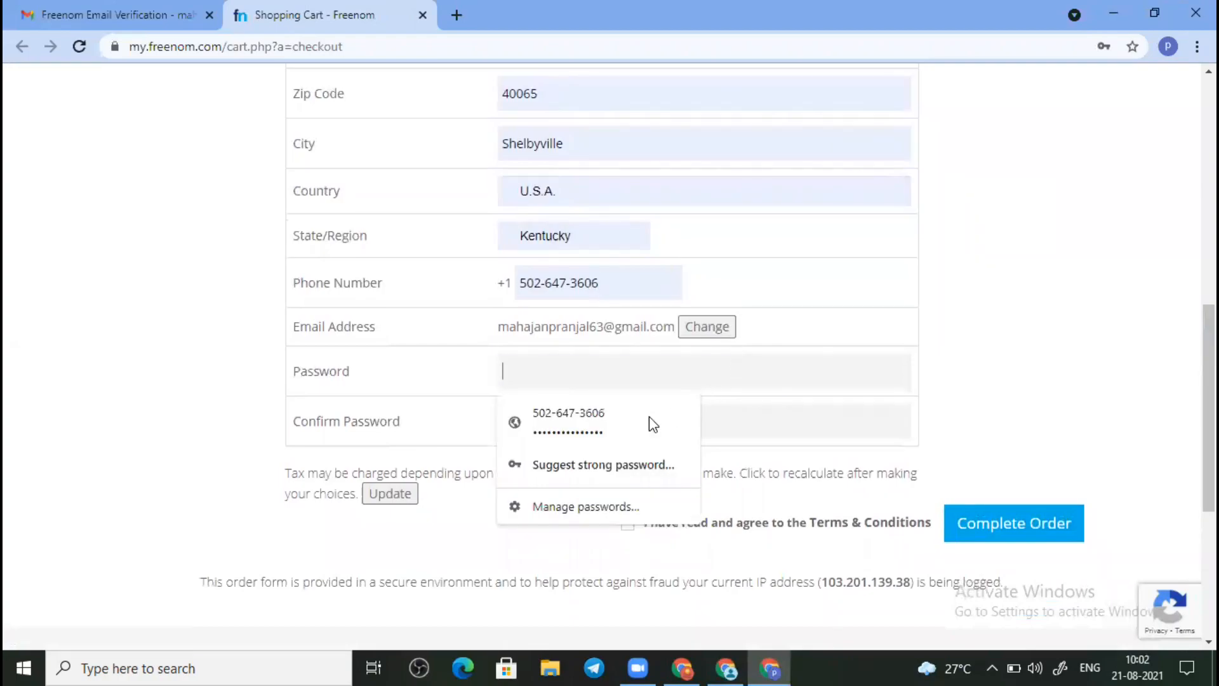
{"action": "left_click", "coordinate": [642, 419]}
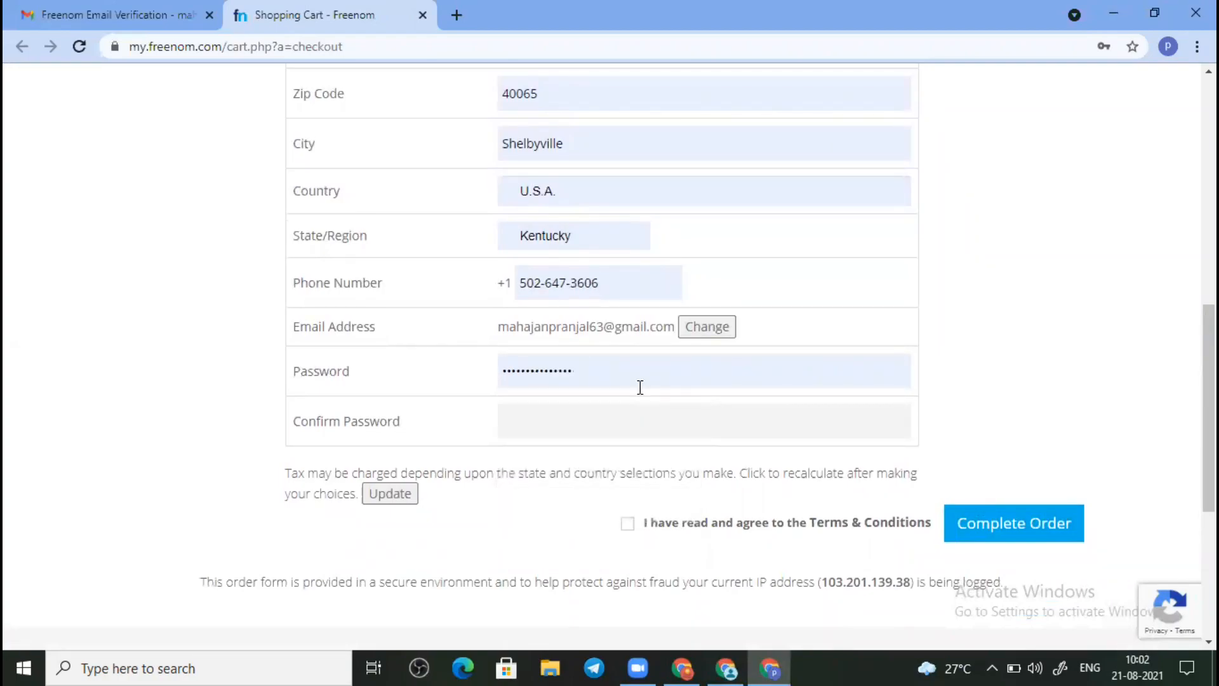
{"action": "key", "text": "BackSpace"}
{"action": "key", "text": "BackSpace"}
{"action": "key", "text": "BackSpace"}
{"action": "key", "text": "BackSpace"}
{"action": "key", "text": "BackSpace"}
{"action": "key", "text": "BackSpace"}
{"action": "key", "text": "BackSpace"}
{"action": "key", "text": "BackSpace"}
{"action": "key", "text": "BackSpace"}
{"action": "key", "text": "BackSpace"}
{"action": "key", "text": "BackSpace"}
{"action": "key", "text": "BackSpace"}
{"action": "key", "text": "BackSpace"}
{"action": "key", "text": "BackSpace"}
{"action": "key", "text": "BackSpace"}
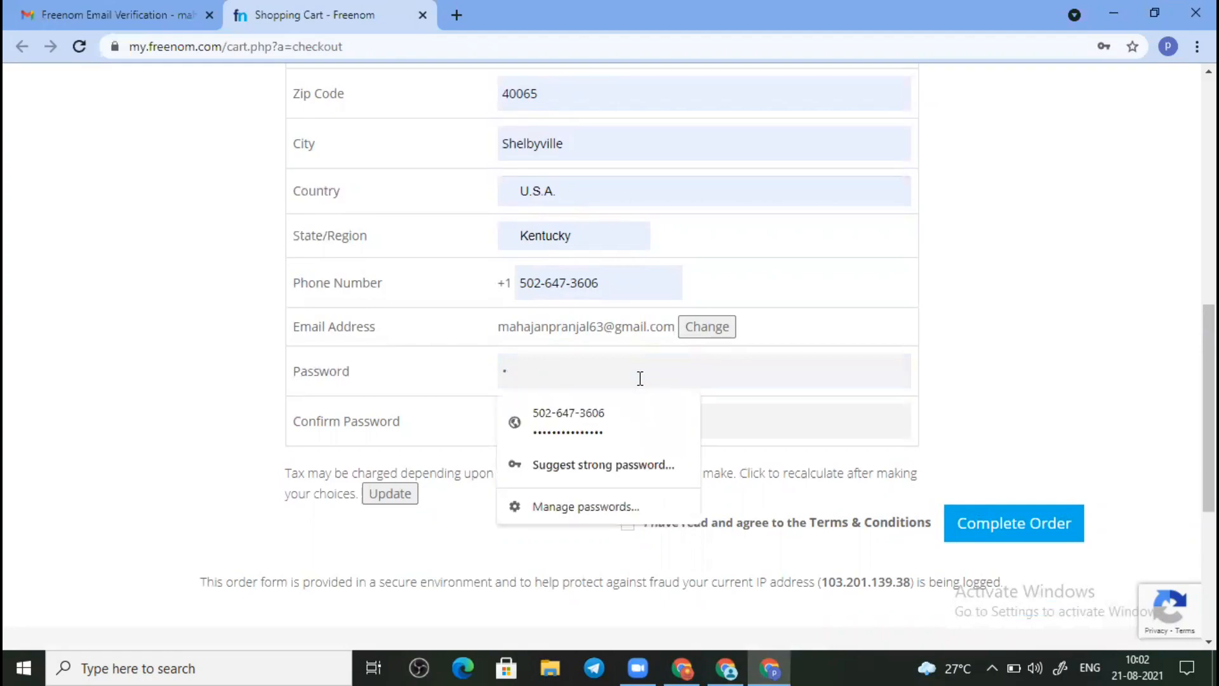
{"action": "type", "text": "••••••••••••"}
{"action": "left_click", "coordinate": [763, 428]}
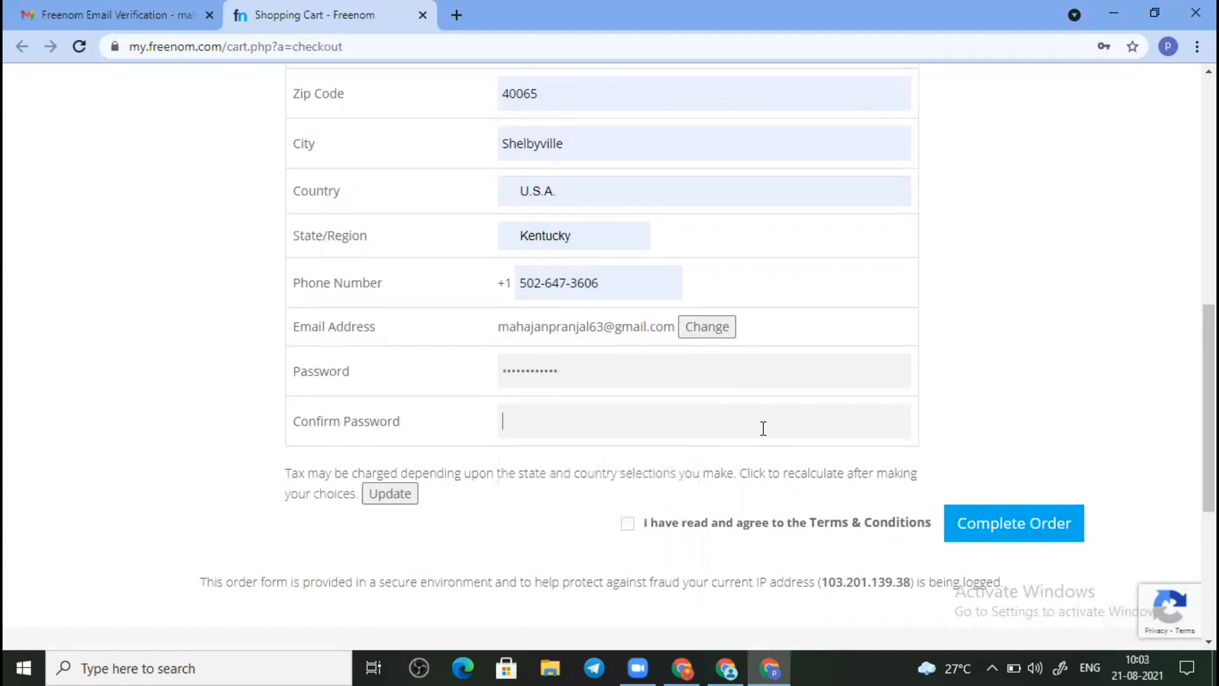
{"action": "type", "text": "••••••••••••"}
{"action": "left_click", "coordinate": [631, 532]}
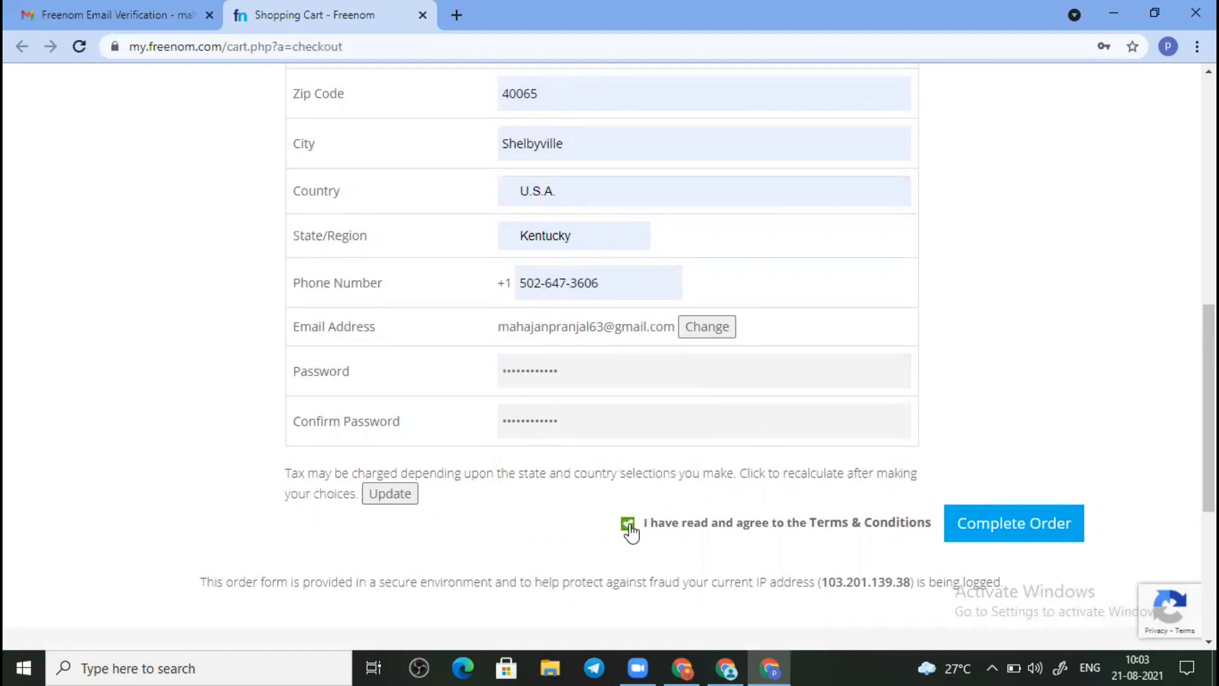
{"action": "left_click", "coordinate": [1006, 536]}
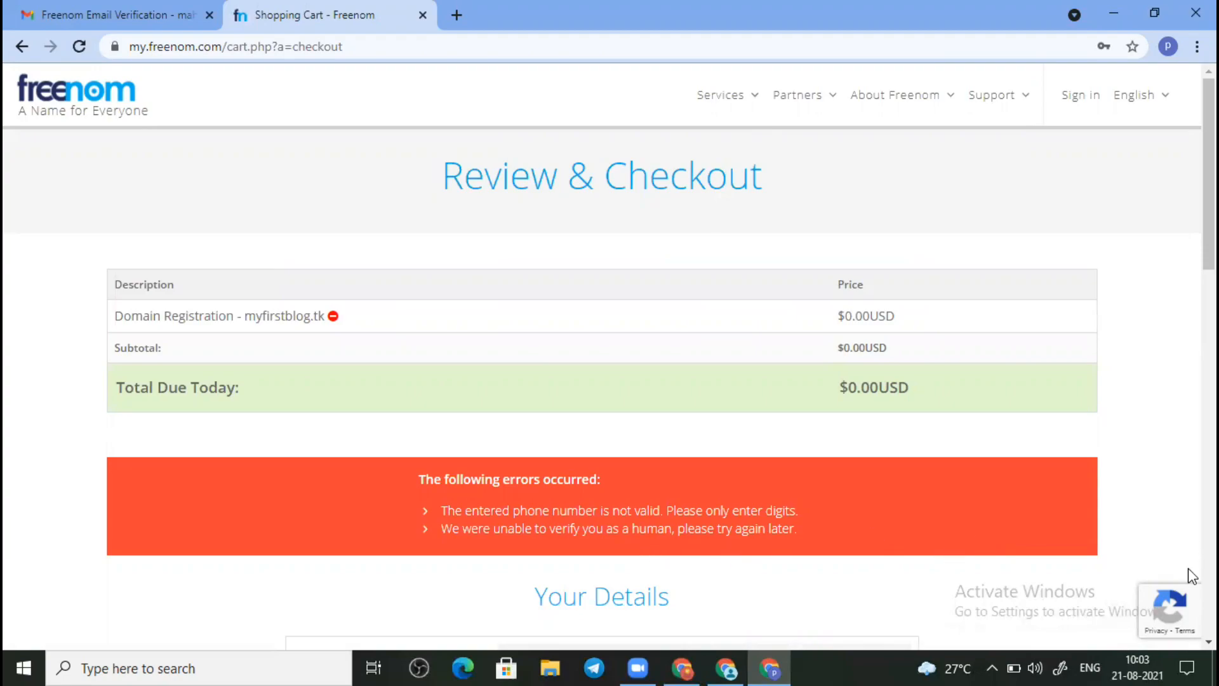
{"action": "scroll", "coordinate": [1187, 568], "scroll_direction": "down", "scroll_amount": 5}
{"action": "scroll", "coordinate": [1187, 568], "scroll_direction": "down", "scroll_amount": 5}
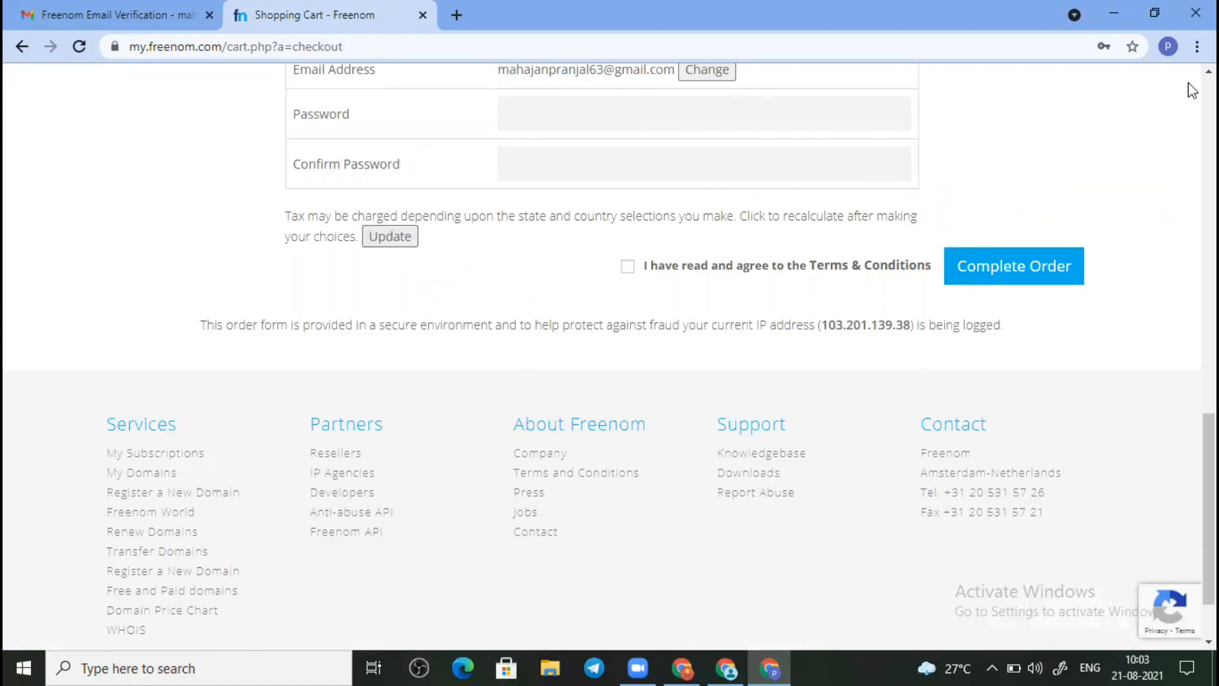
{"action": "scroll", "coordinate": [1187, 75], "scroll_direction": "up", "scroll_amount": 2}
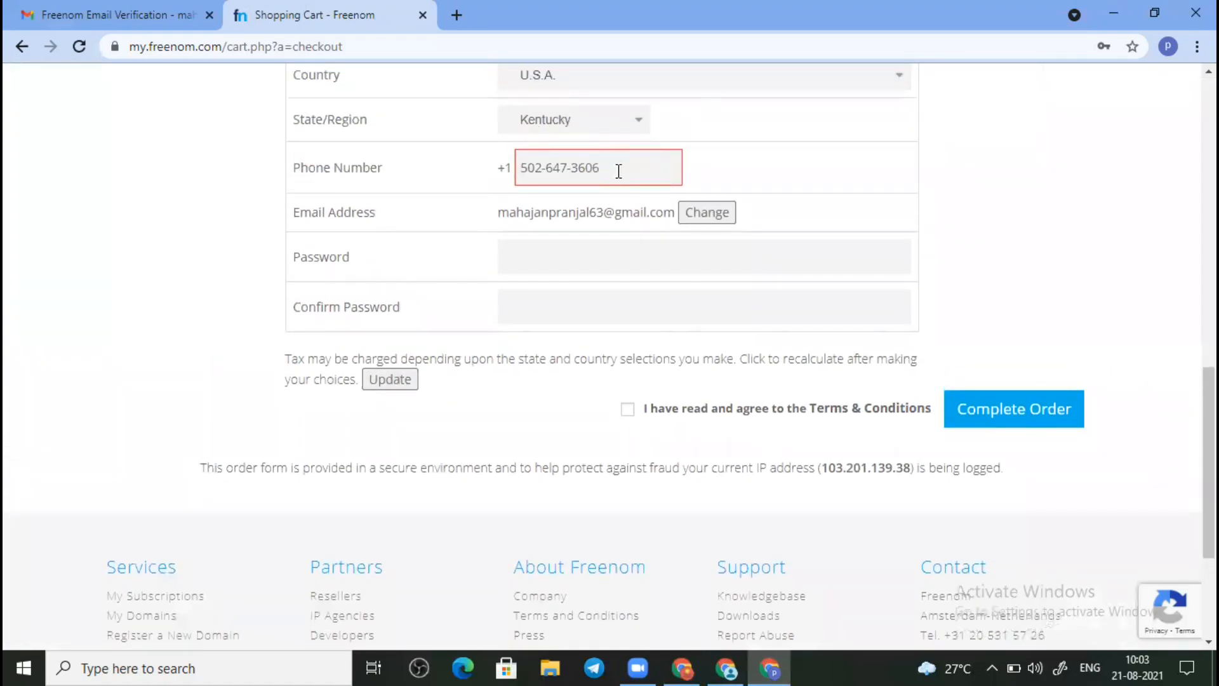
{"action": "left_click", "coordinate": [629, 167]}
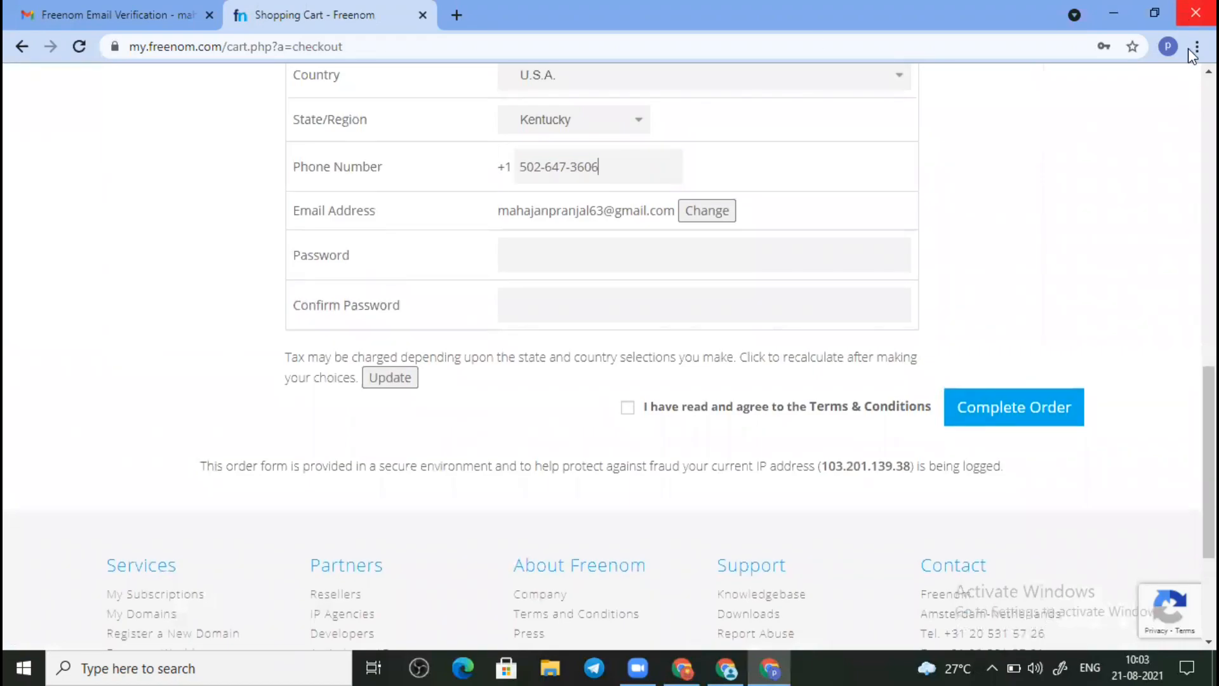
{"action": "scroll", "coordinate": [1192, 81], "scroll_direction": "up", "scroll_amount": 2}
Step: Set the country to India and replace the phone number with a digits-only number
{"action": "left_click", "coordinate": [766, 193]}
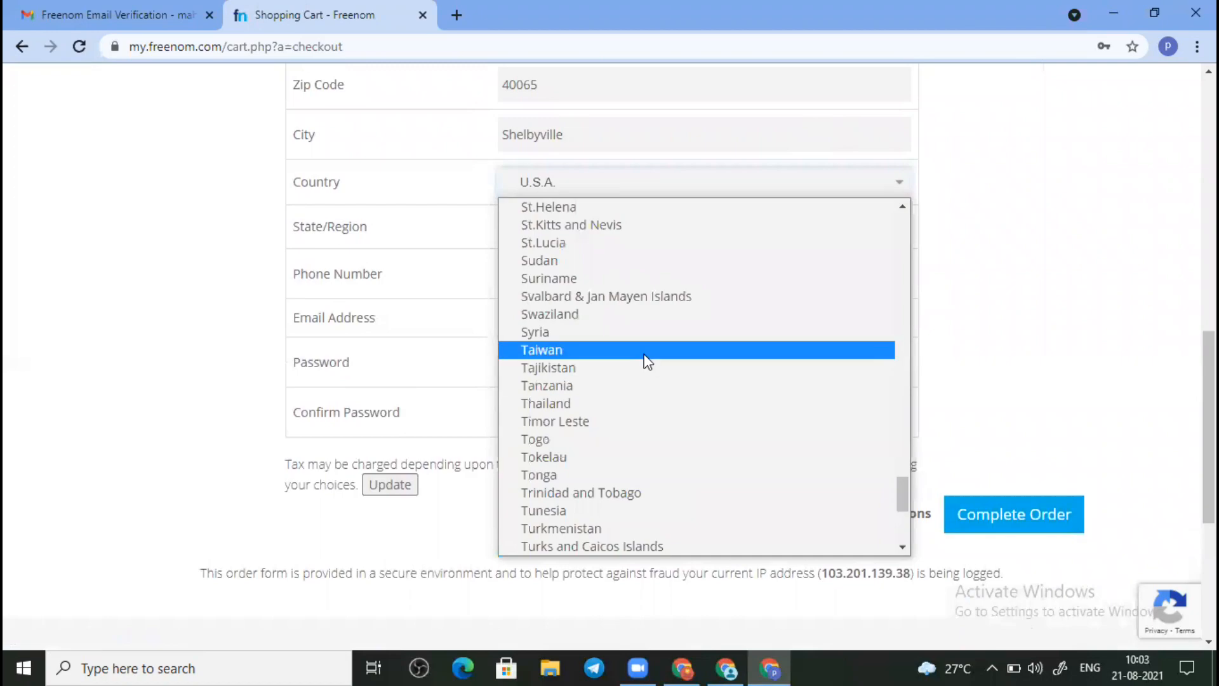
{"action": "type", "text": "in"}
{"action": "key", "text": "Return"}
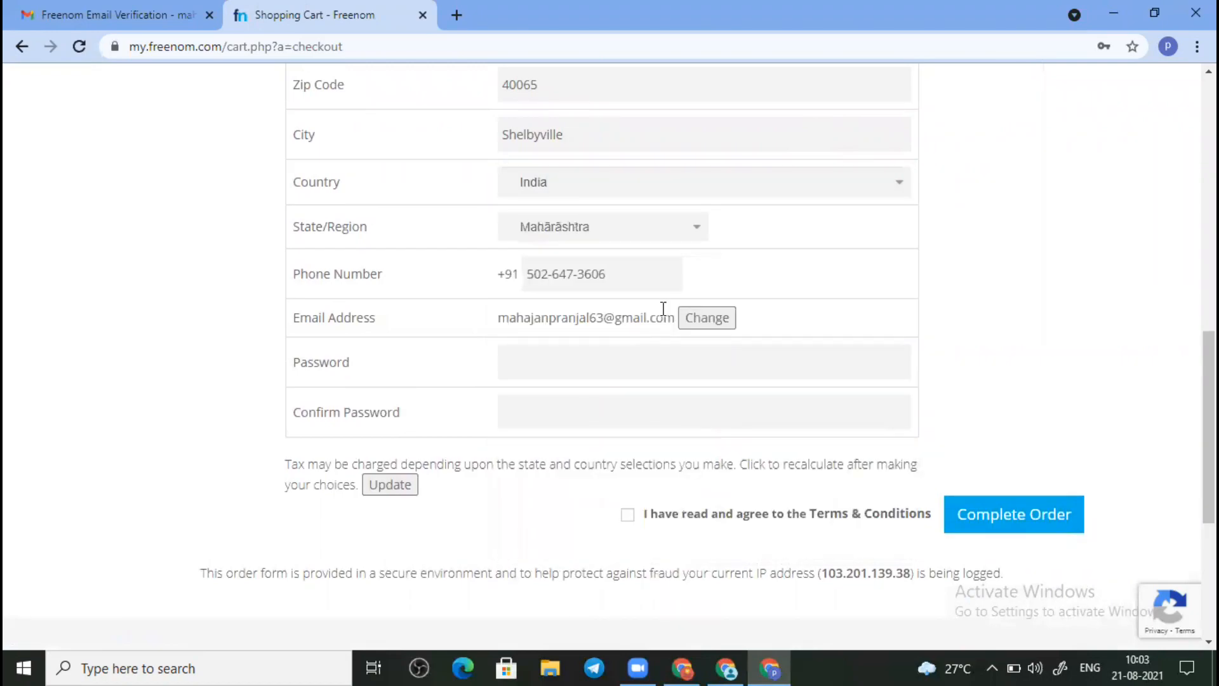
{"action": "triple_click", "coordinate": [651, 283]}
Step: Enter and confirm the account password, then accept the Terms & Conditions
{"action": "left_click", "coordinate": [572, 363]}
{"action": "type", "text": "********"}
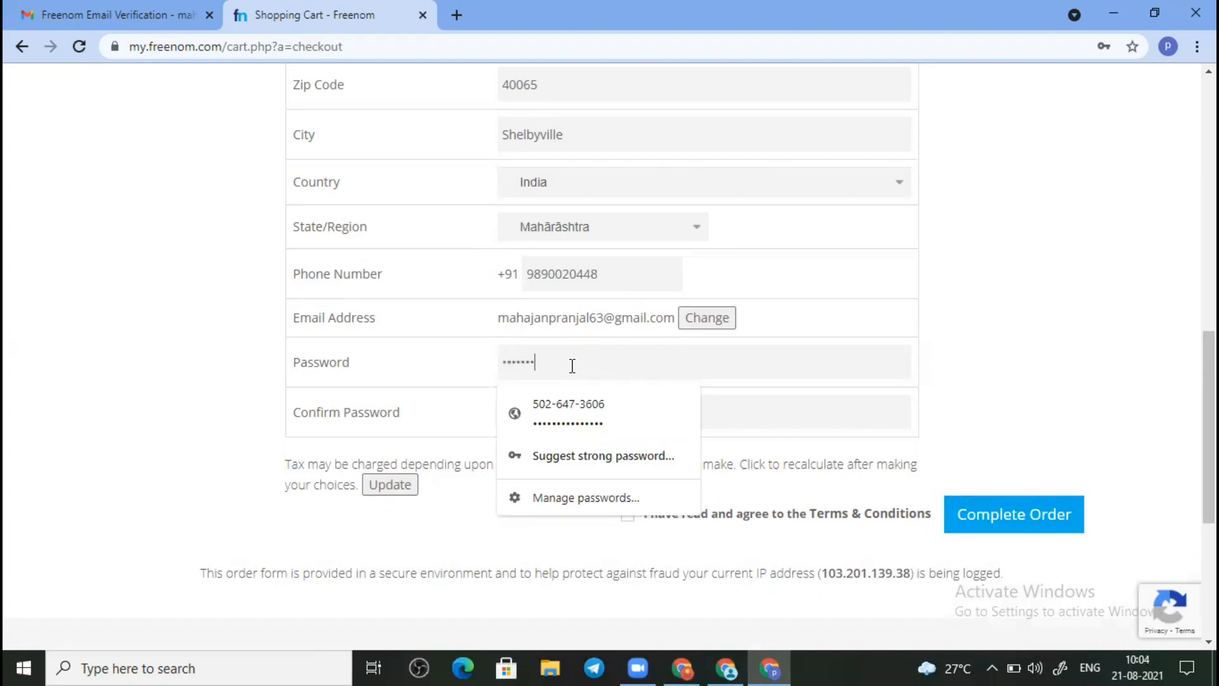
{"action": "type", "text": "****"}
{"action": "left_click", "coordinate": [757, 414]}
{"action": "type", "text": "************"}
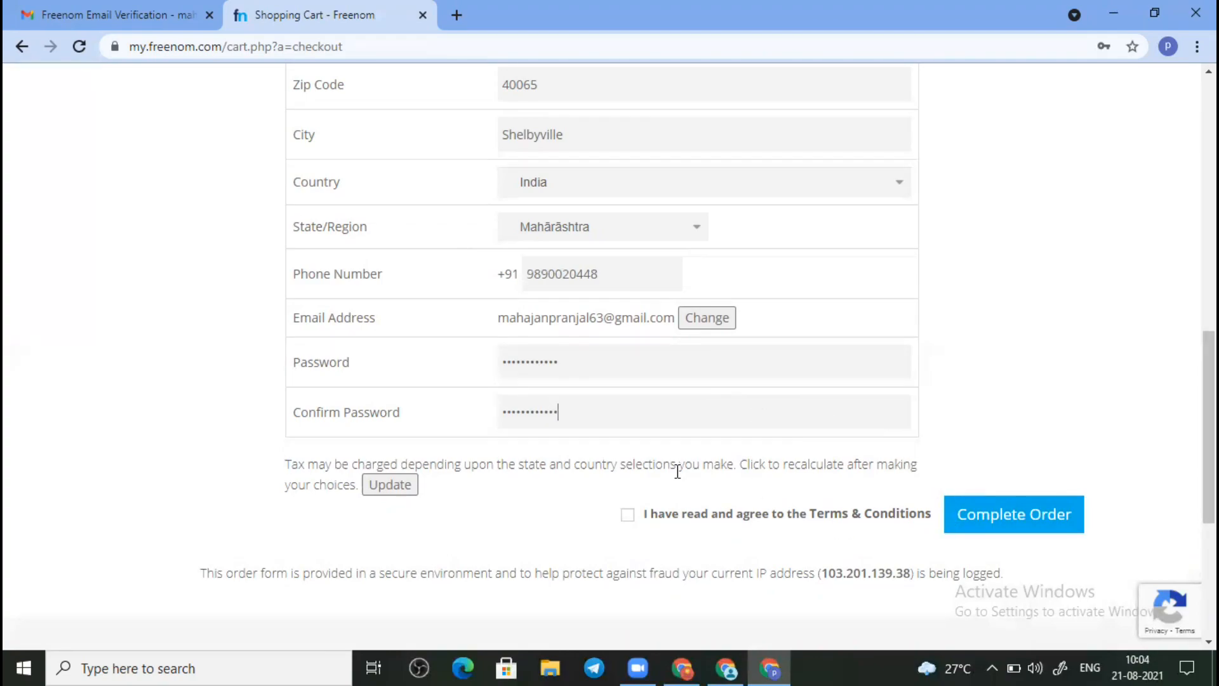
{"action": "left_click", "coordinate": [628, 515]}
Step: Complete the order, save the password in Chrome, and keep trying the Client Area link
{"action": "left_click", "coordinate": [988, 531]}
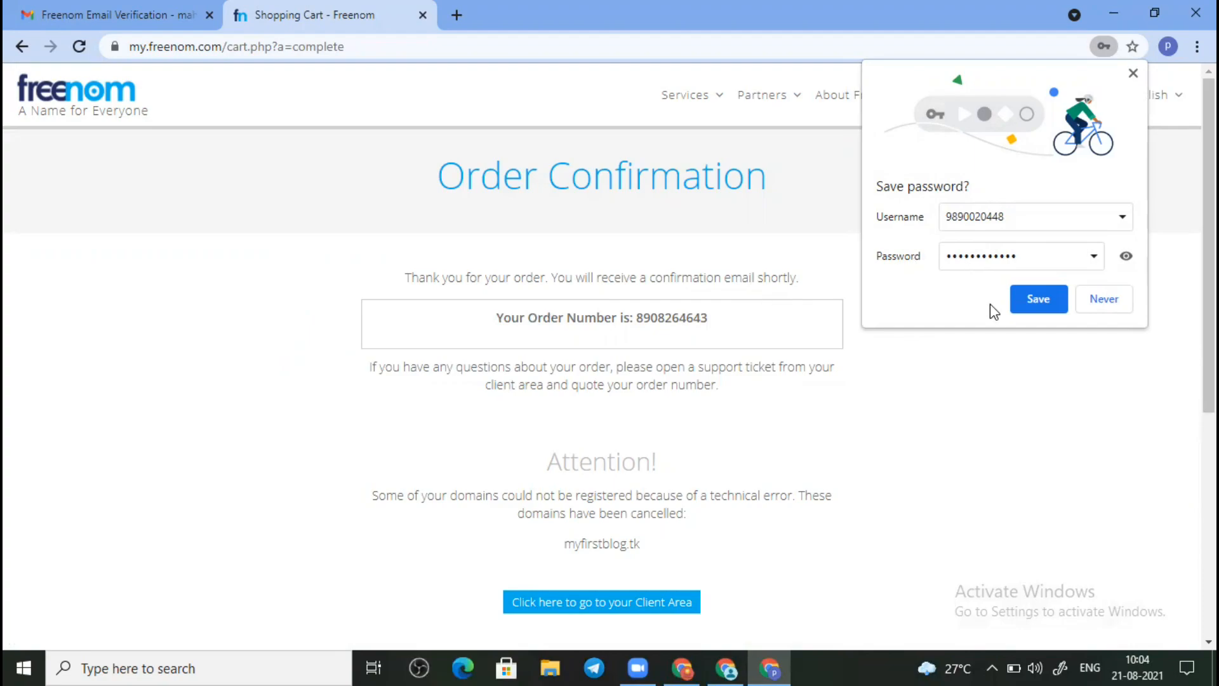
{"action": "left_click", "coordinate": [1049, 302]}
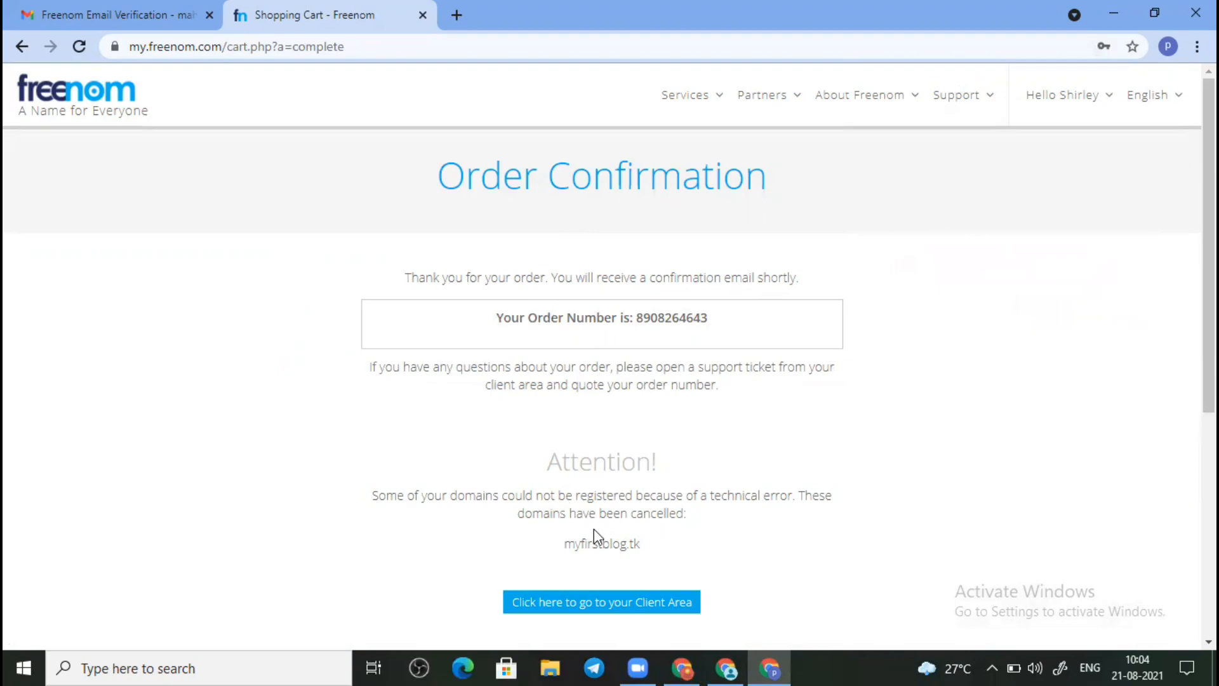
{"action": "left_click", "coordinate": [597, 607]}
{"action": "left_click", "coordinate": [598, 609]}
{"action": "left_click", "coordinate": [597, 608]}
{"action": "left_click", "coordinate": [596, 605]}
Step: Go to the Client Area and open Edit Account Details from the Hello menu
{"action": "left_click", "coordinate": [625, 600]}
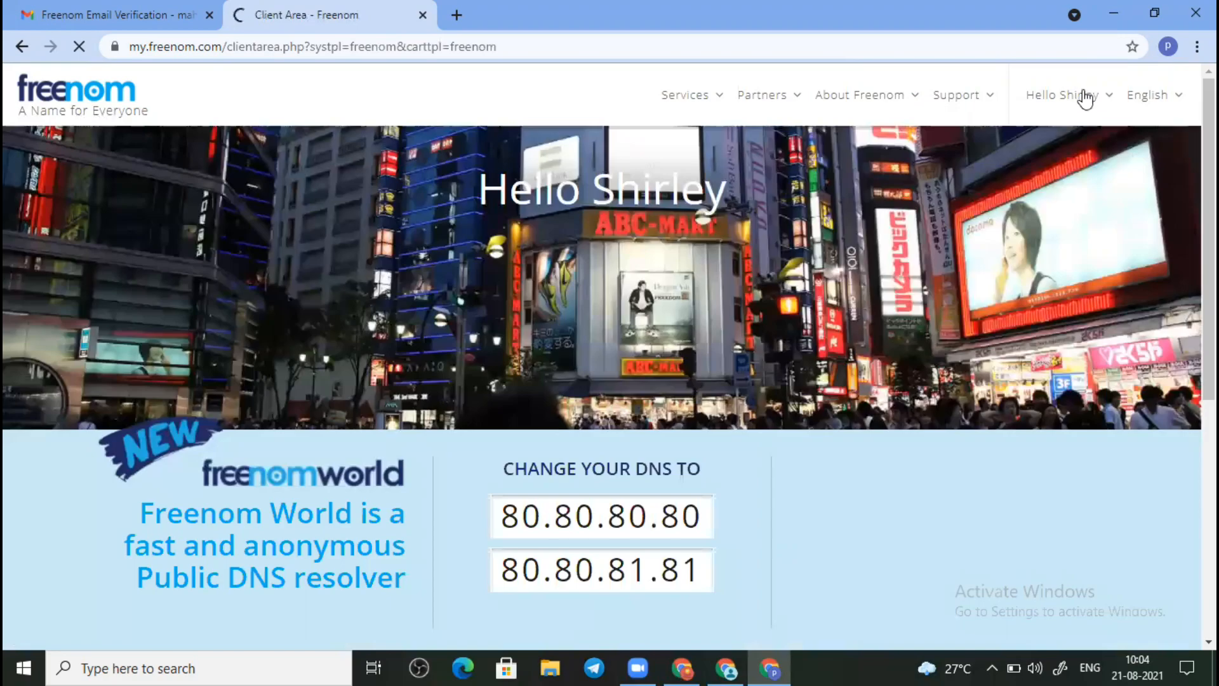
{"action": "left_click", "coordinate": [1088, 96]}
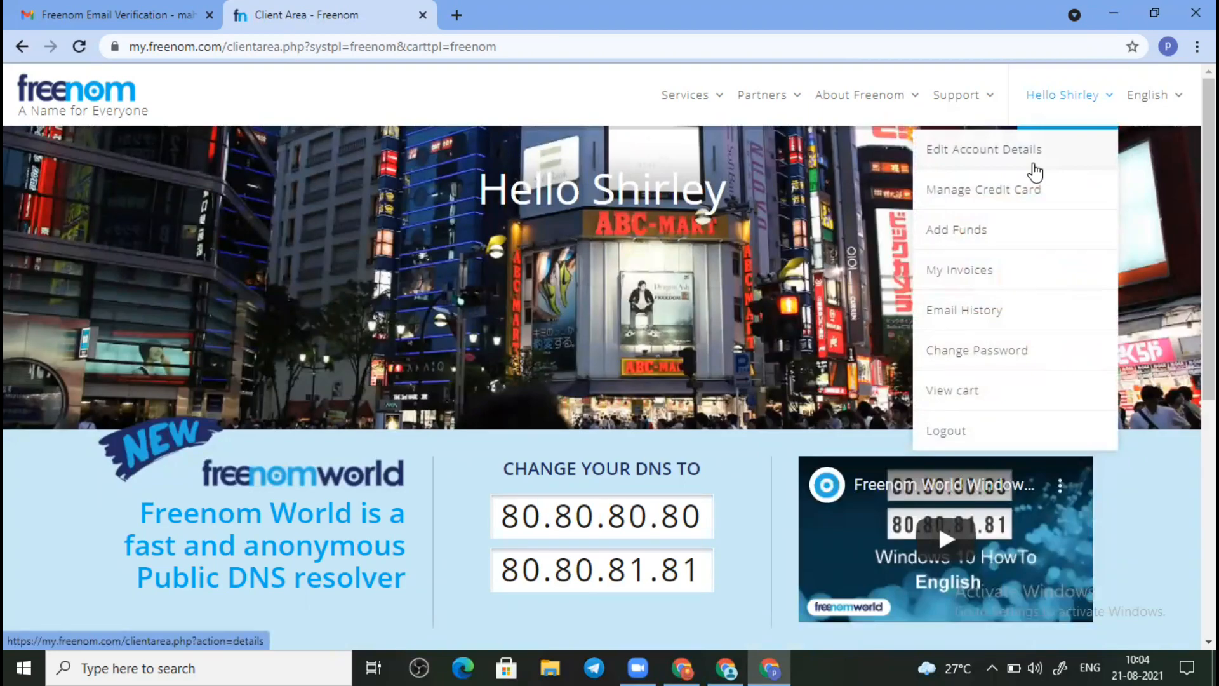
{"action": "left_click", "coordinate": [1033, 167]}
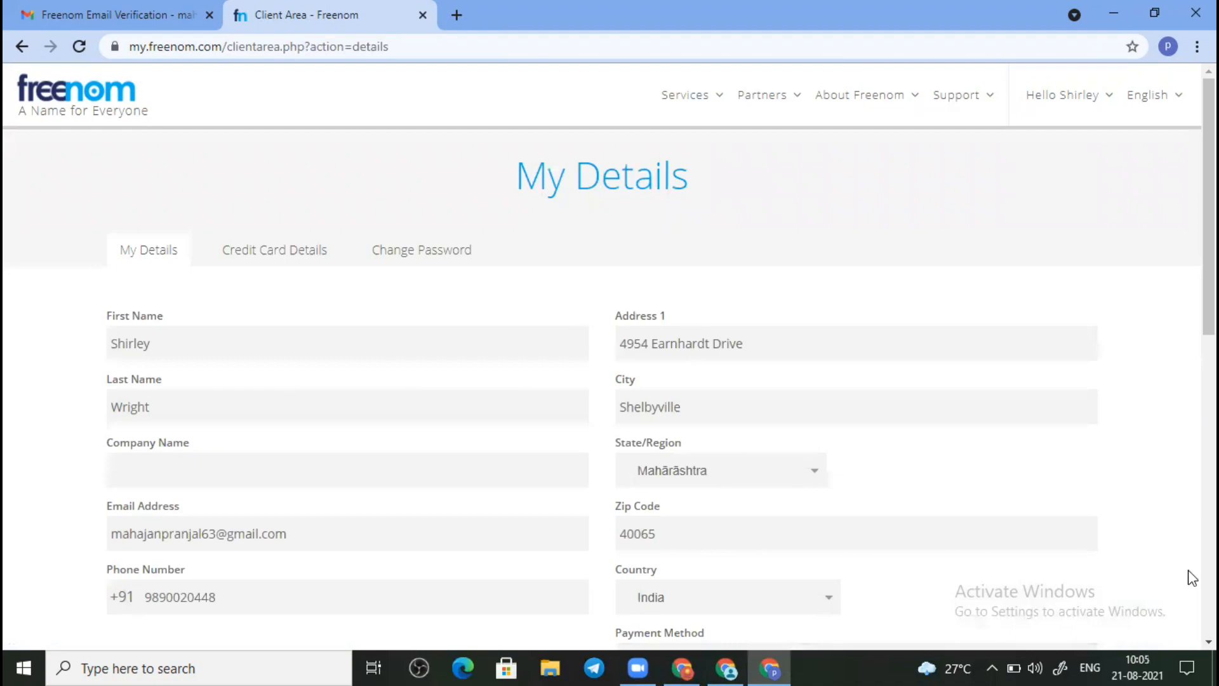
{"action": "scroll", "coordinate": [1191, 640], "scroll_direction": "down", "scroll_amount": 2}
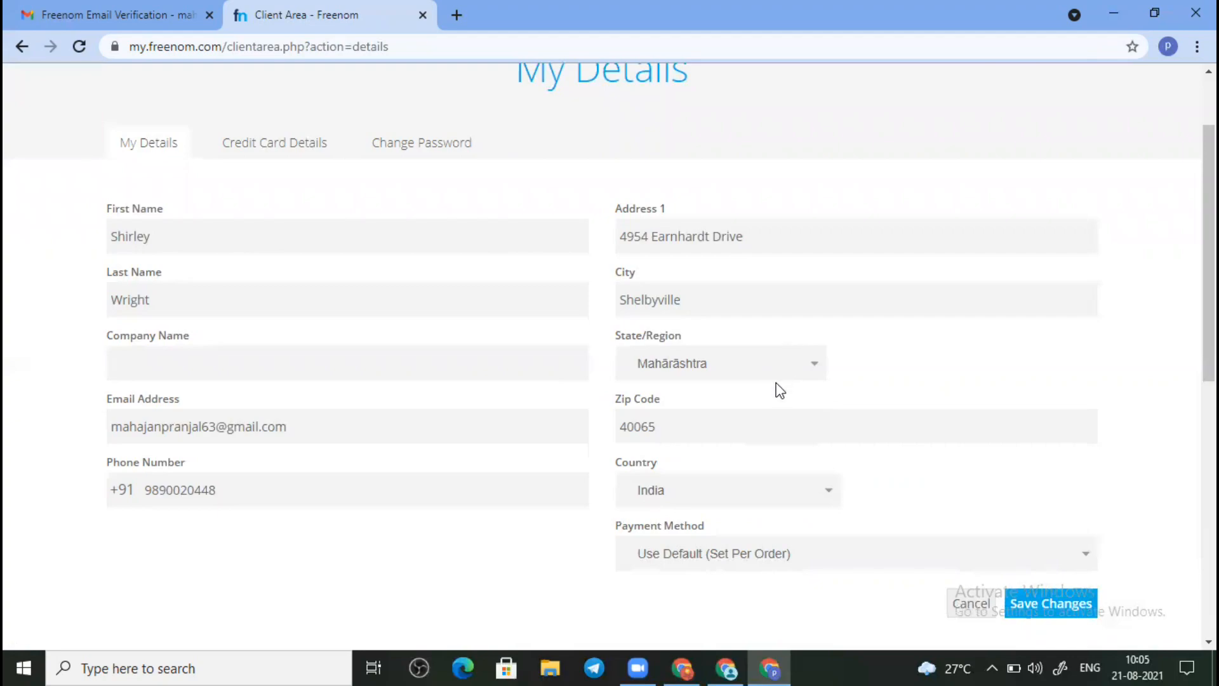
Step: Change the account country to U.S.A. and the state to Kentucky
{"action": "left_click", "coordinate": [695, 501]}
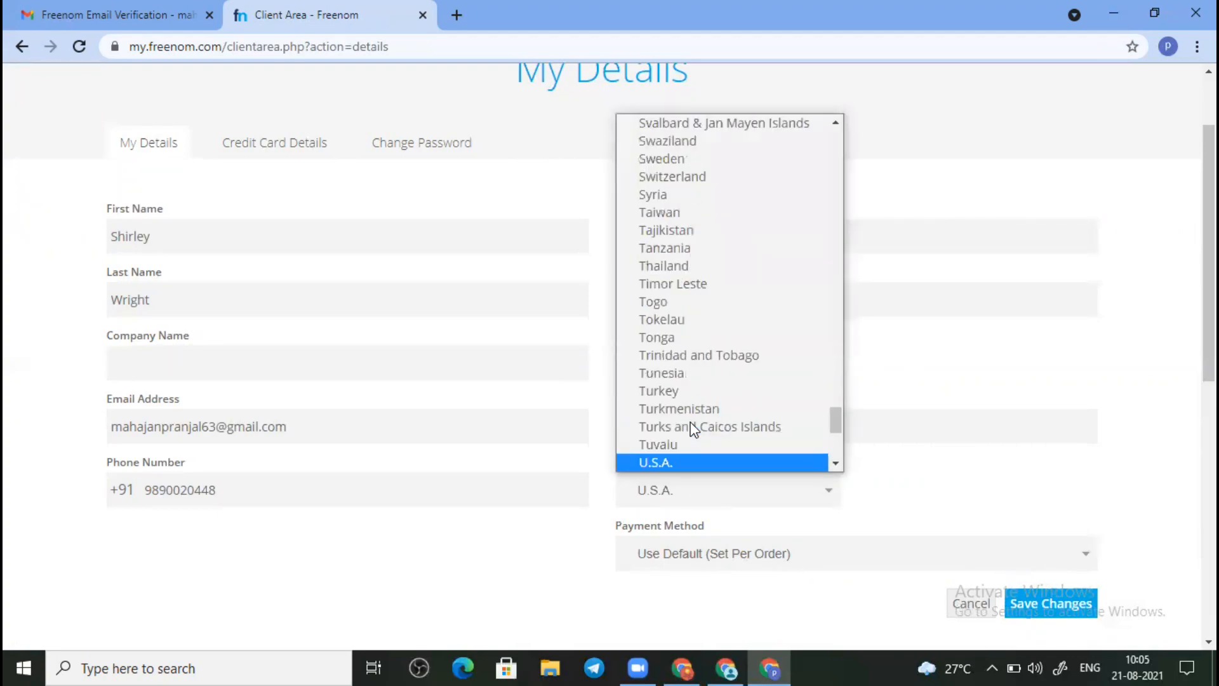
{"action": "key", "text": "Return"}
{"action": "left_click", "coordinate": [715, 363]}
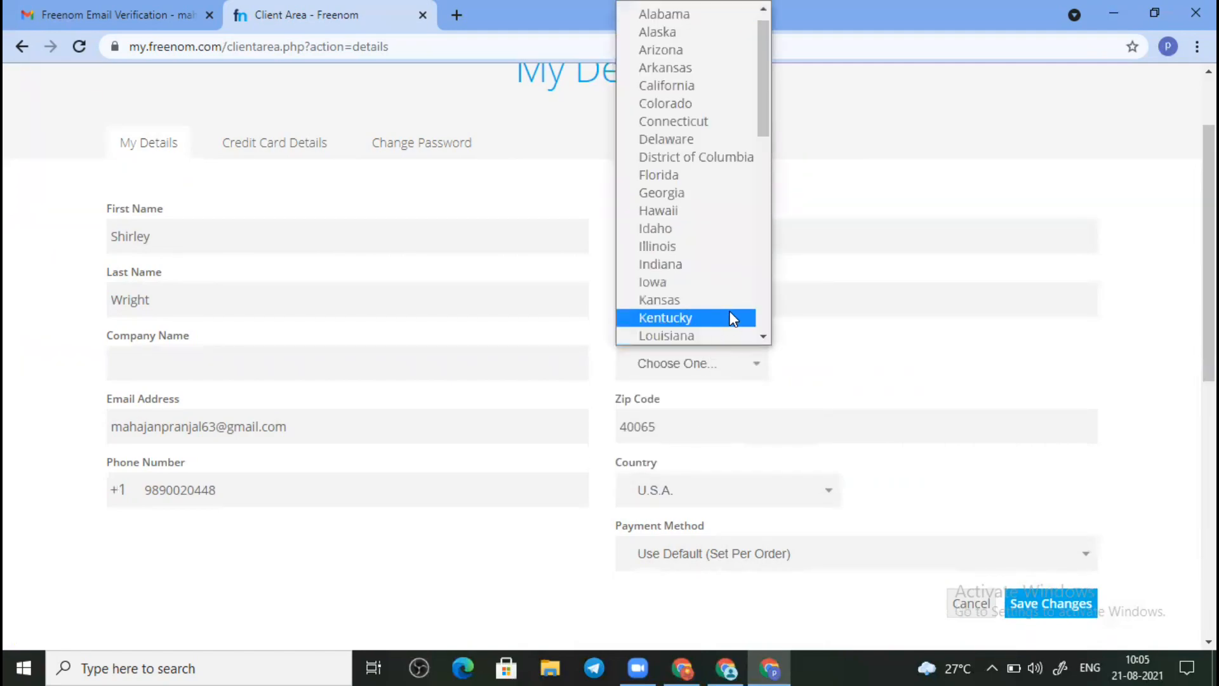
{"action": "left_click", "coordinate": [733, 312]}
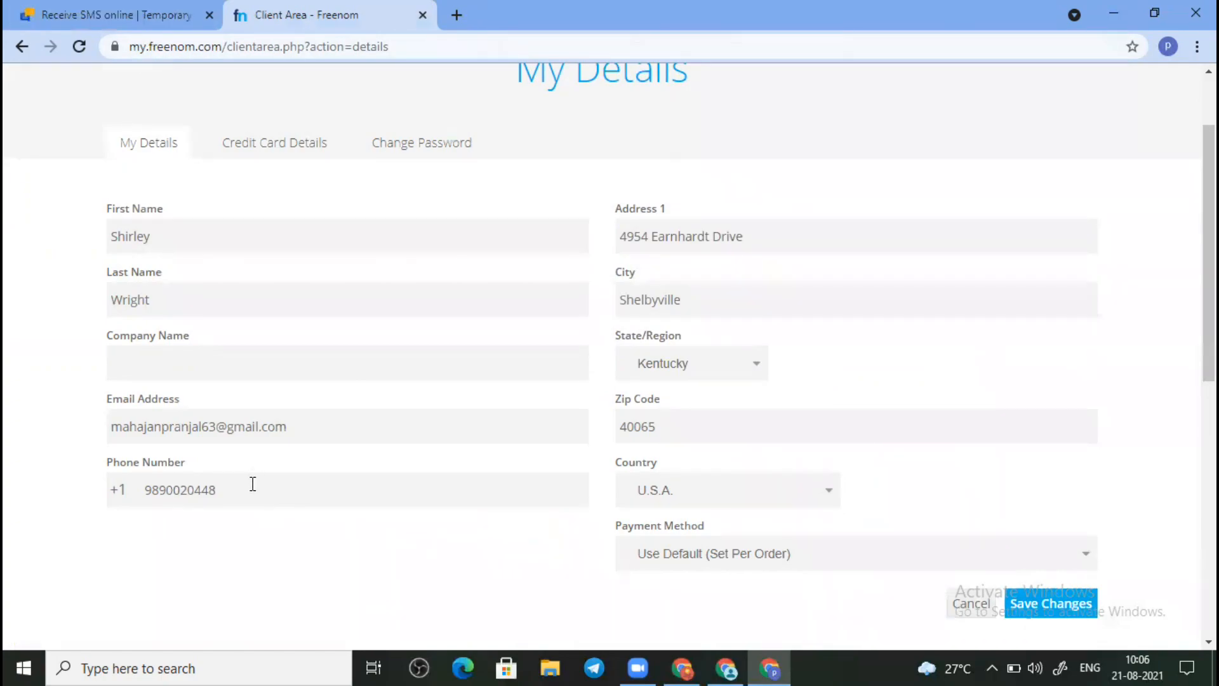
Step: Replace the phone number with a copied one and save the account details
{"action": "left_click", "coordinate": [252, 484]}
{"action": "key", "text": "ctrl+a"}
{"action": "key", "text": "BackSpace"}
{"action": "key", "text": "ctrl+v"}
{"action": "left_click", "coordinate": [1064, 613]}
{"action": "left_click", "coordinate": [1065, 617]}
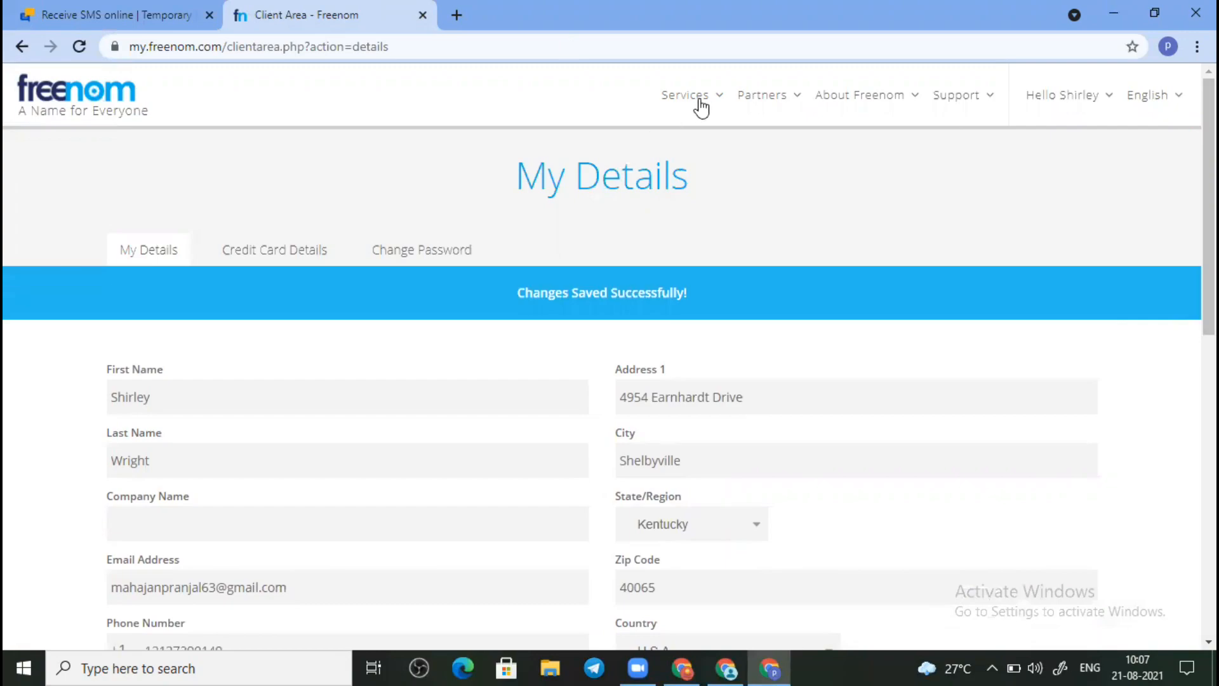
Step: Go to Register a New Domain from the Services menu
{"action": "left_click", "coordinate": [701, 106]}
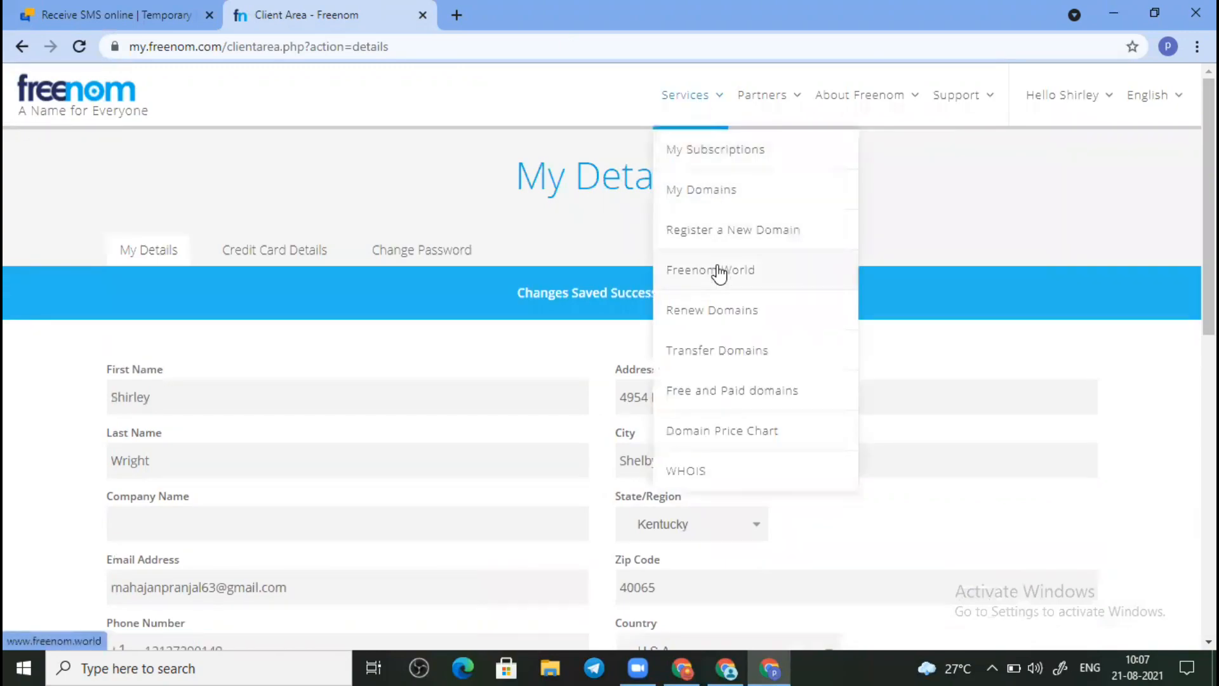
{"action": "left_click", "coordinate": [721, 225]}
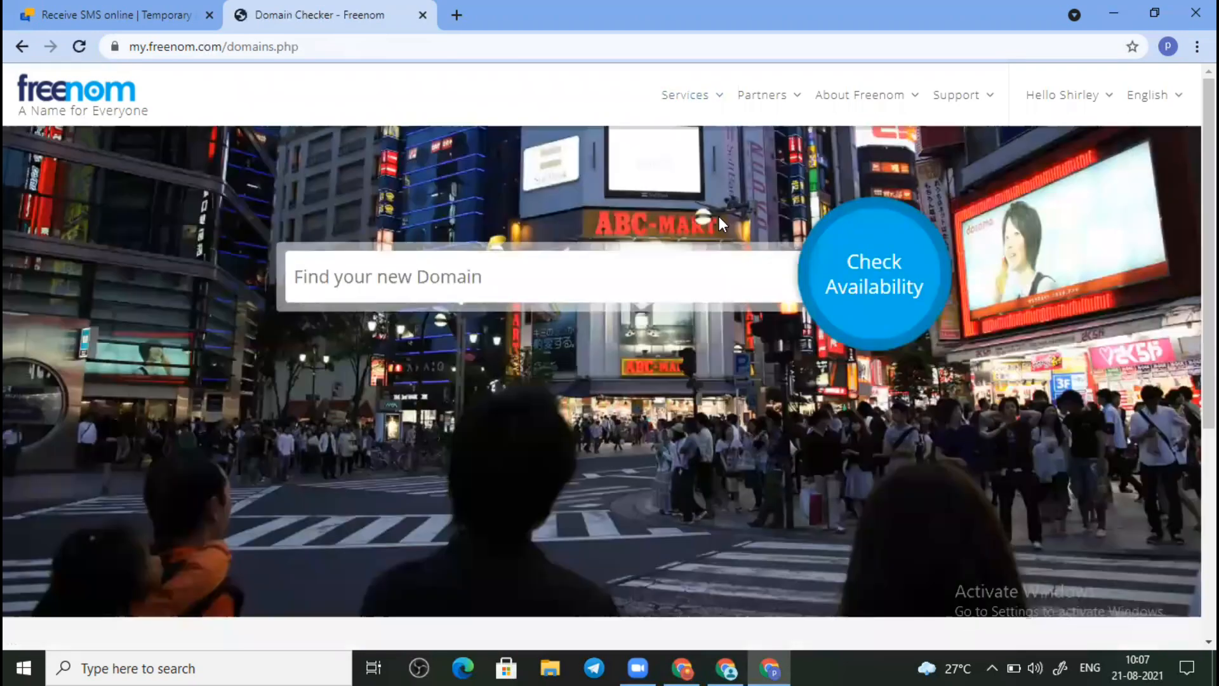
Step: Search for myfirstblog.tk in the domain checker and confirm it is available as FREE
{"action": "left_click", "coordinate": [590, 297]}
{"action": "type", "text": "my"}
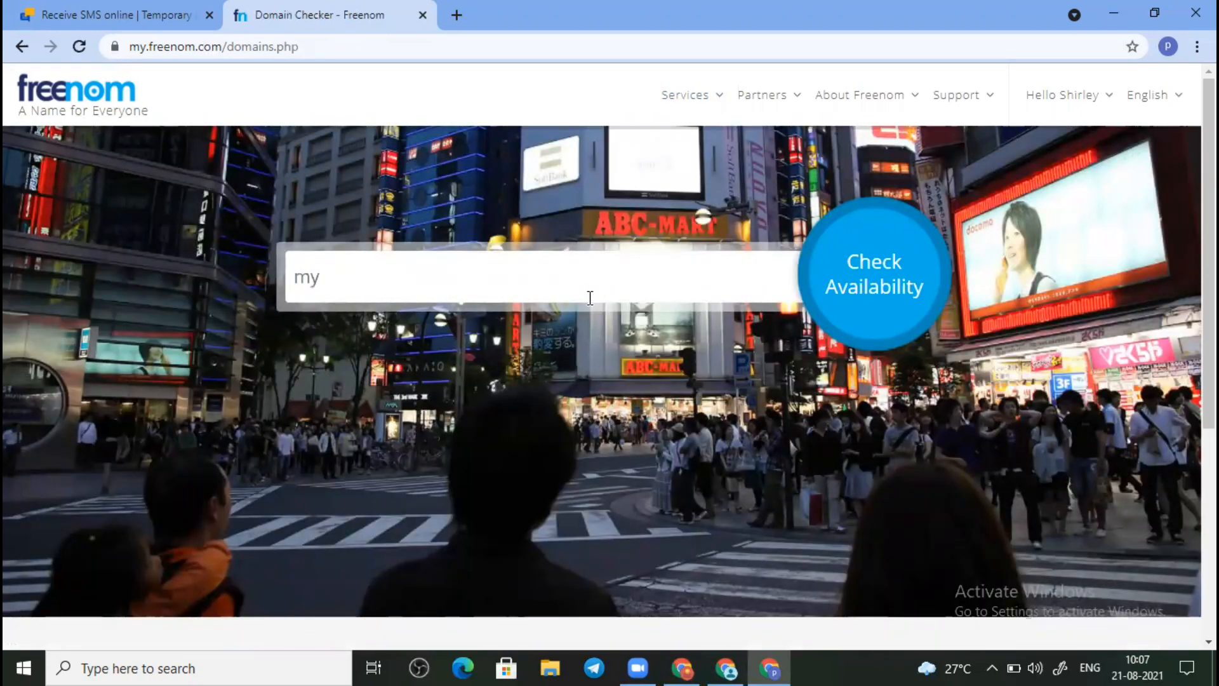
{"action": "type", "text": "first bl"}
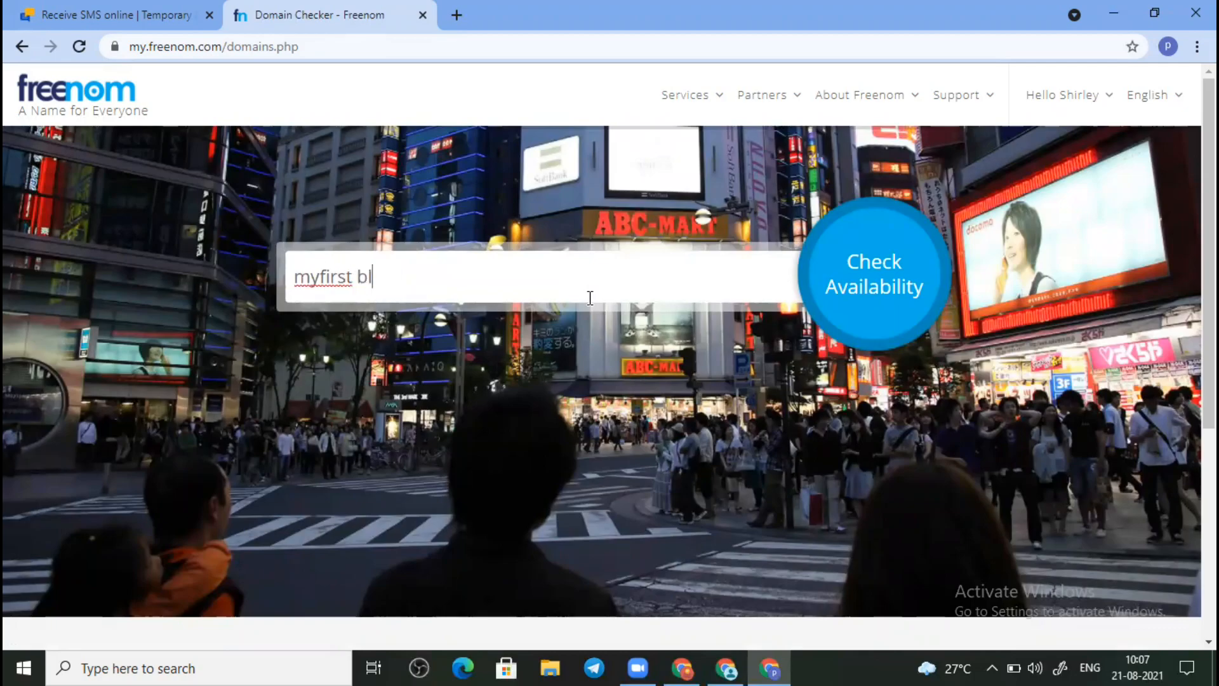
{"action": "type", "text": "og.tk"}
{"action": "key", "text": "Left"}
{"action": "key", "text": "Left"}
{"action": "key", "text": "Left"}
{"action": "key", "text": "Left"}
{"action": "key", "text": "Left"}
{"action": "key", "text": "Left"}
{"action": "key", "text": "Left"}
{"action": "key", "text": "BackSpace"}
{"action": "left_click", "coordinate": [878, 281]}
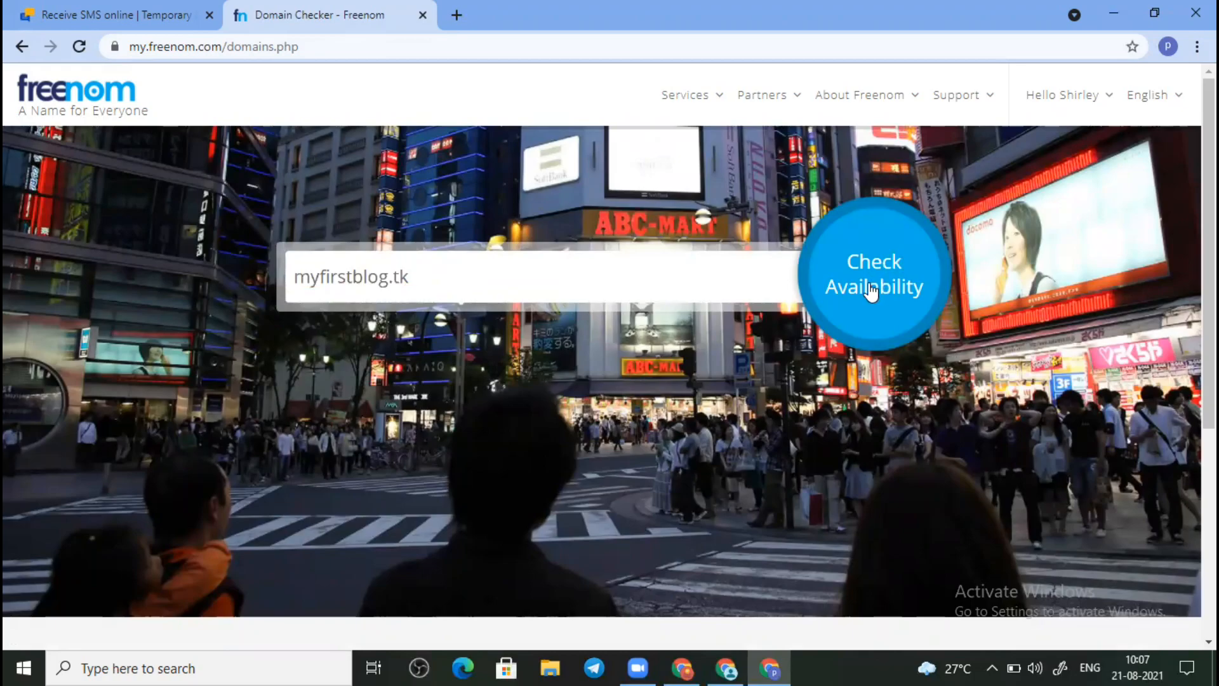
{"action": "double_click", "coordinate": [874, 254]}
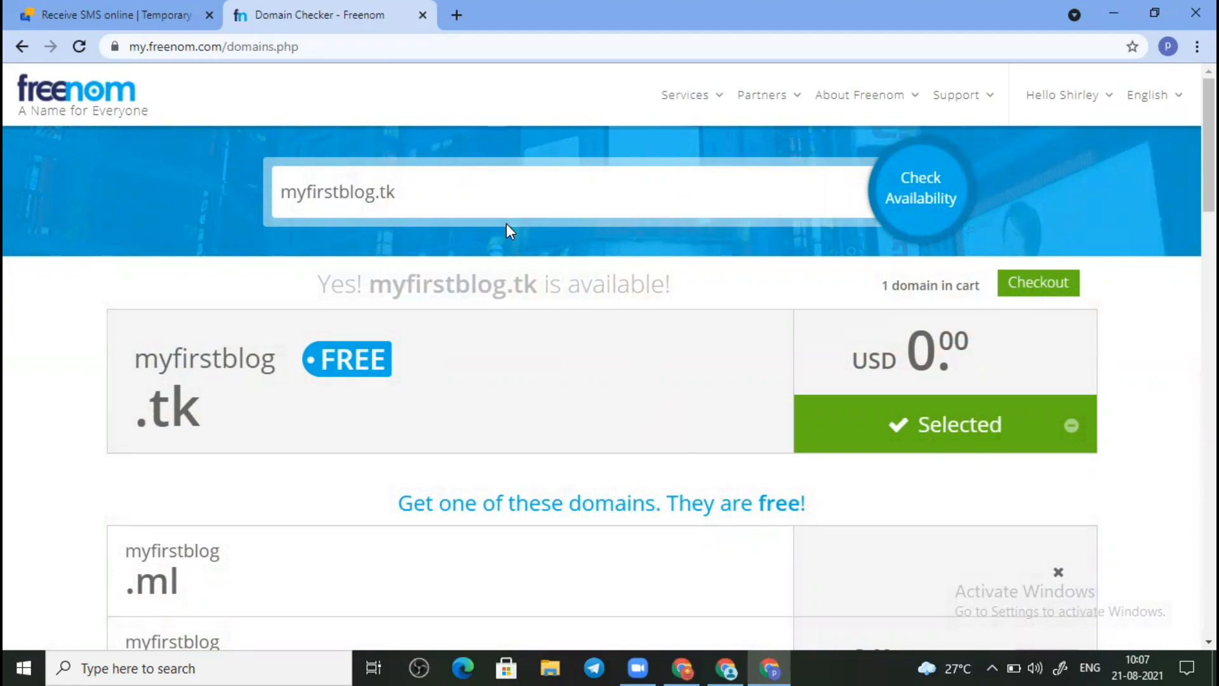
Step: Check out myfirstblog.tk with a 1 Month @ FREE period and continue to the review
{"action": "left_click", "coordinate": [1031, 289]}
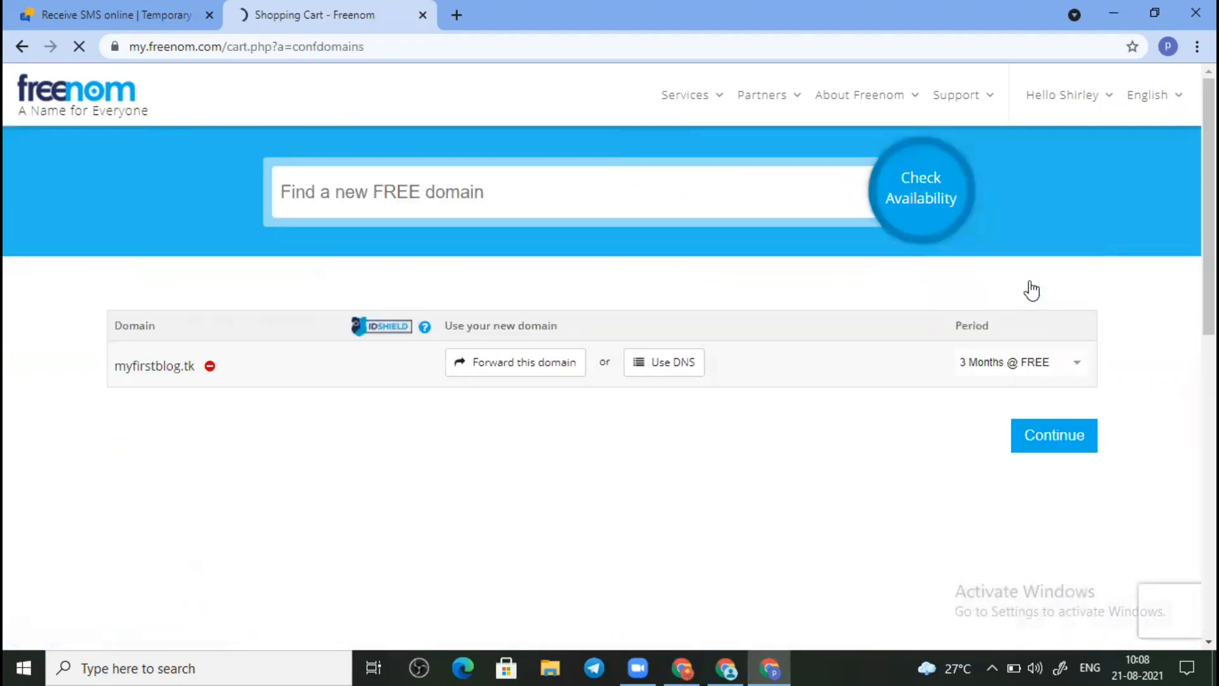
{"action": "left_click", "coordinate": [1037, 359]}
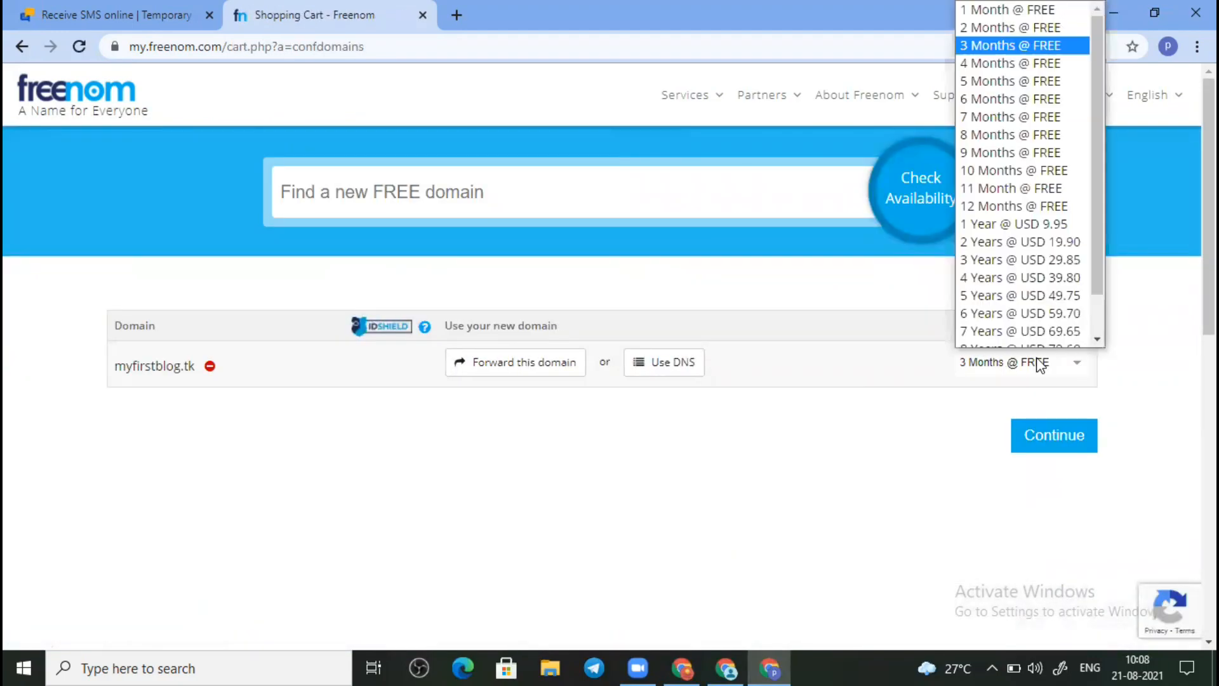
{"action": "left_click", "coordinate": [978, 70]}
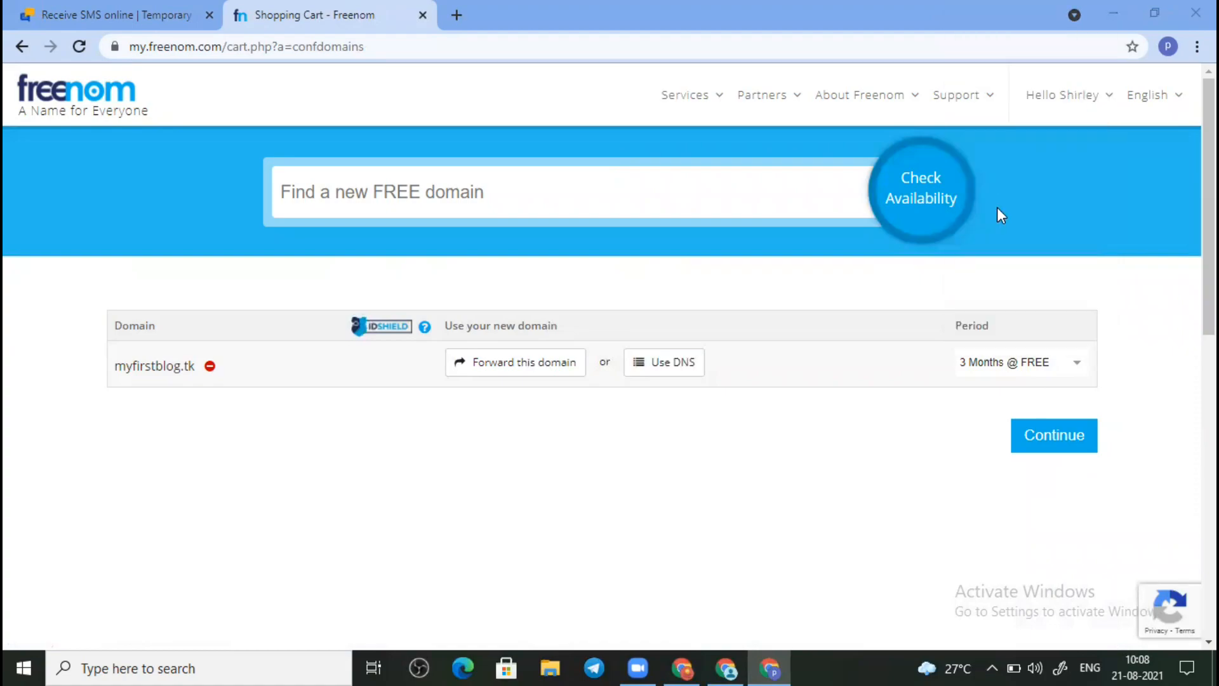
{"action": "left_click", "coordinate": [1069, 364]}
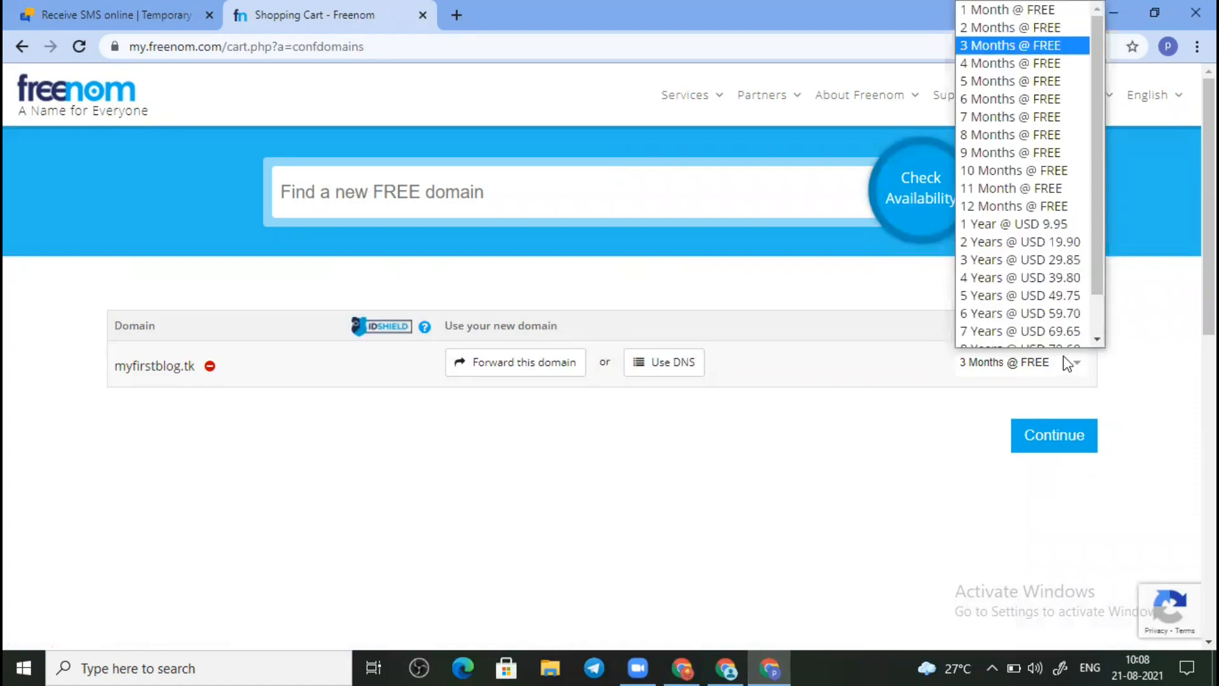
{"action": "left_click", "coordinate": [1096, 7]}
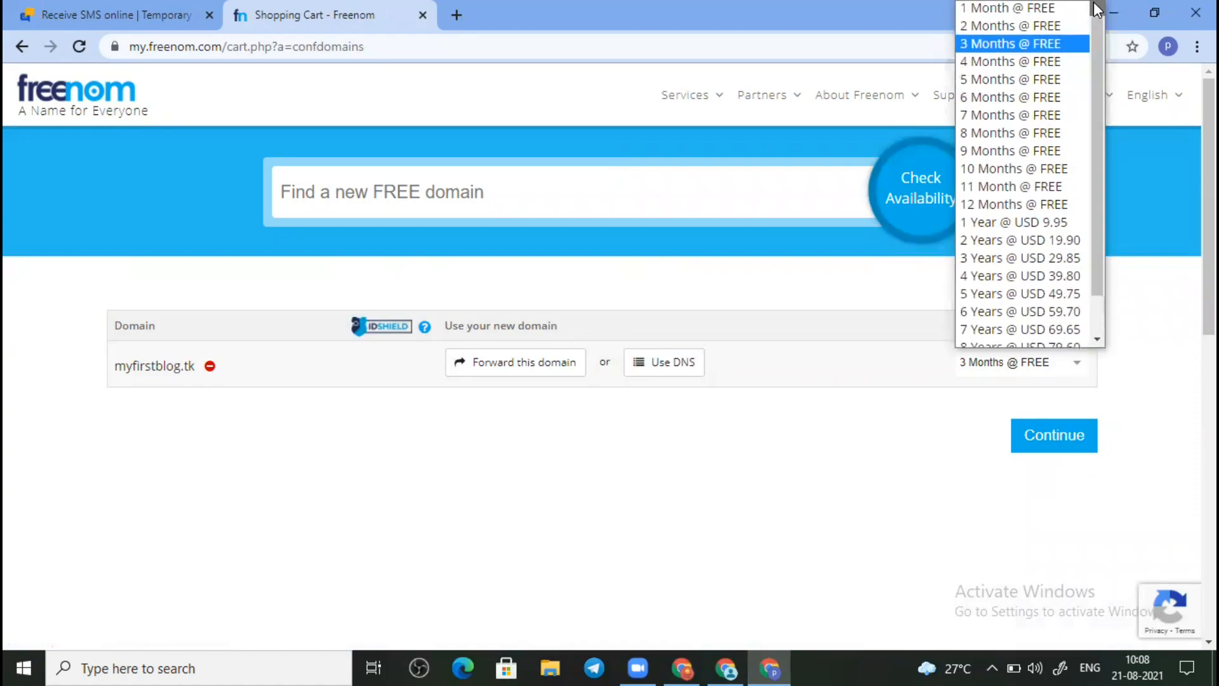
{"action": "left_click", "coordinate": [1067, 9]}
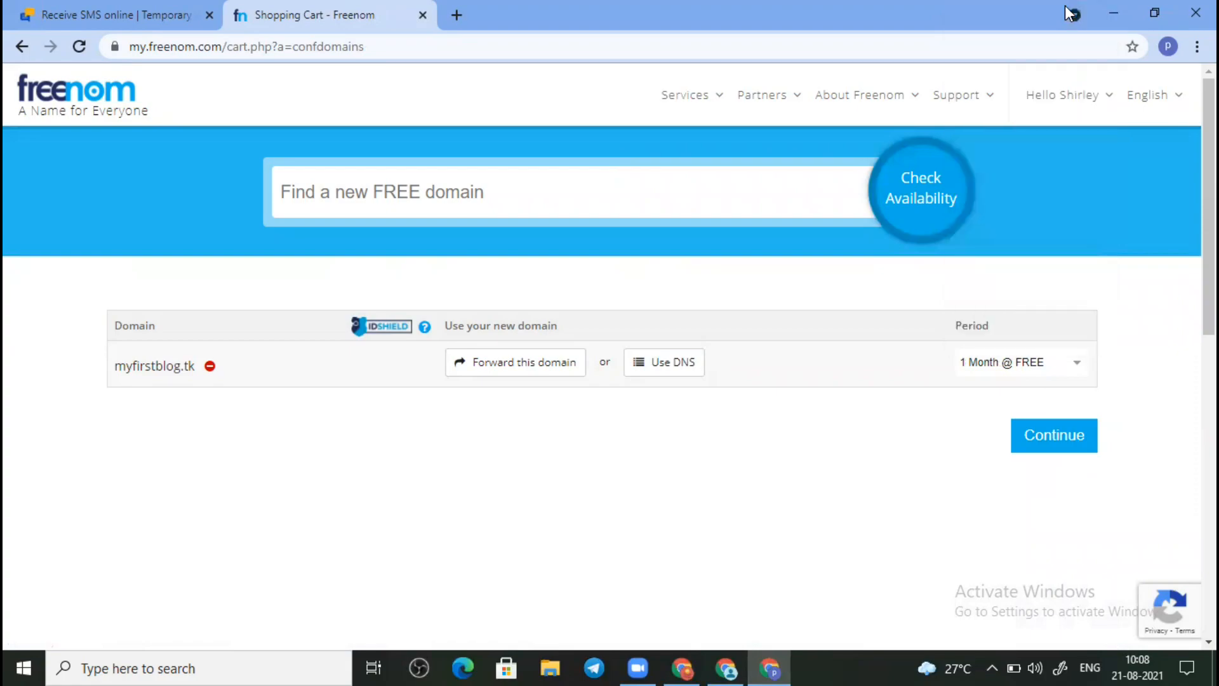
{"action": "left_click", "coordinate": [1039, 433]}
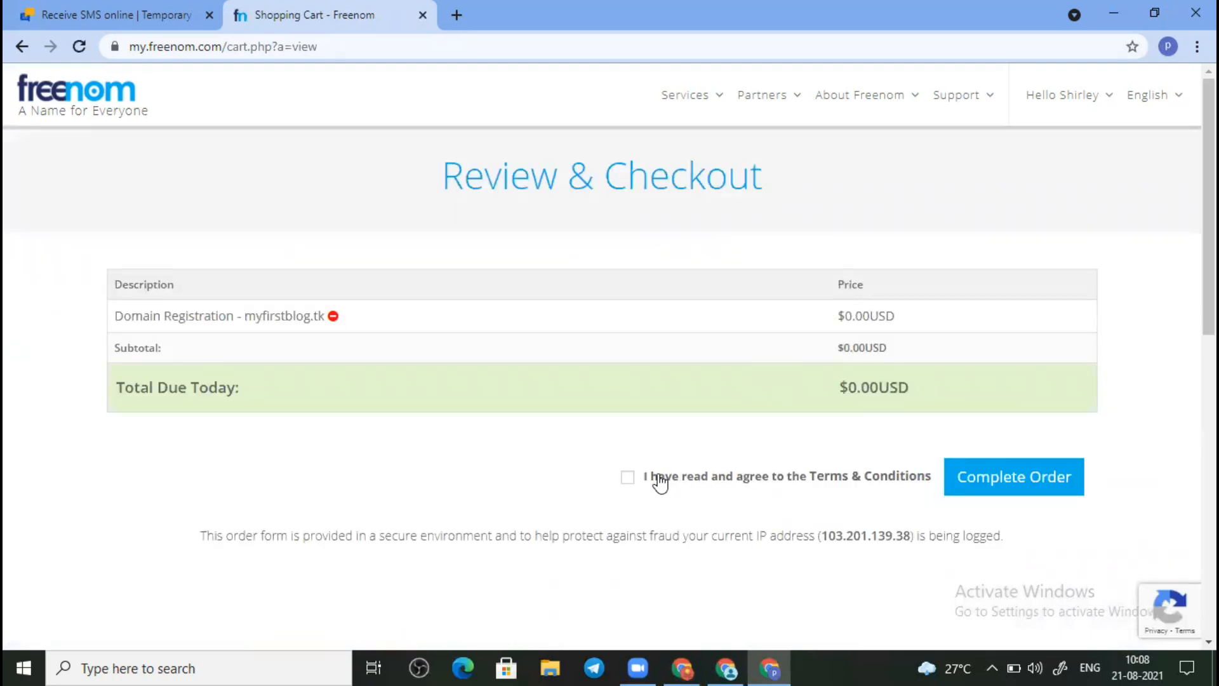
Step: Accept the Terms & Conditions, complete the free order, and go to the Client Area
{"action": "left_click", "coordinate": [628, 477]}
{"action": "left_click", "coordinate": [1022, 487]}
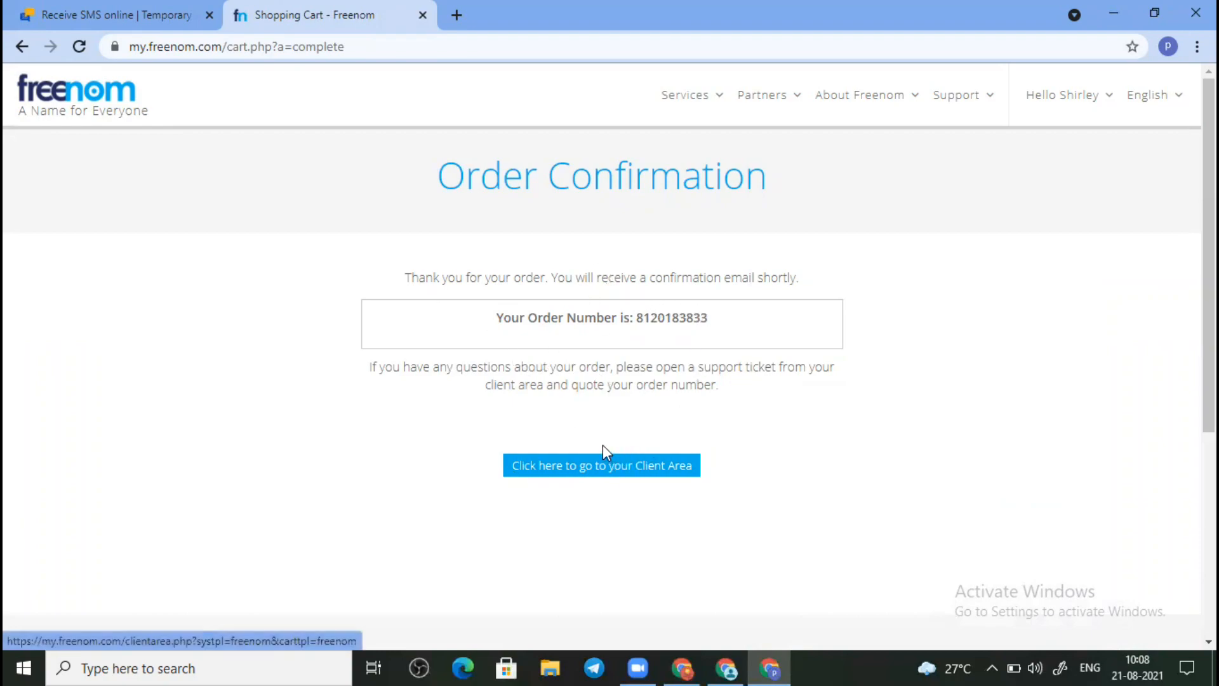
{"action": "left_click", "coordinate": [603, 482]}
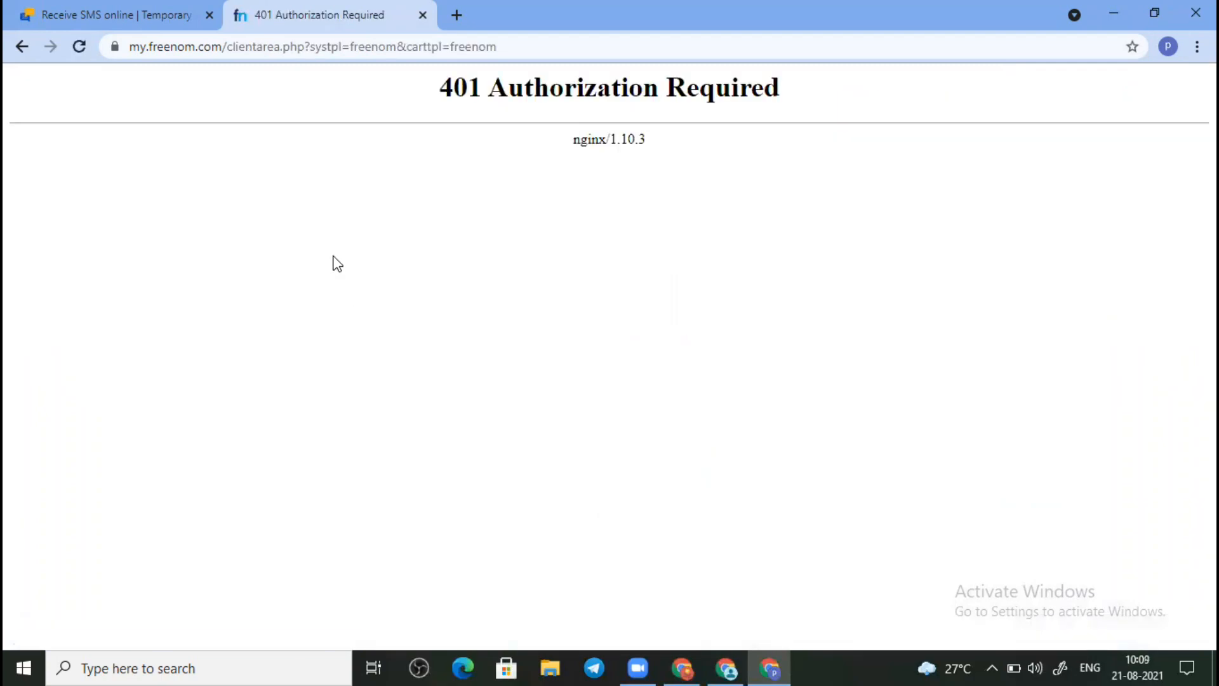
Step: Go back from the 401 error and view My Domains under Services
{"action": "left_click", "coordinate": [28, 55]}
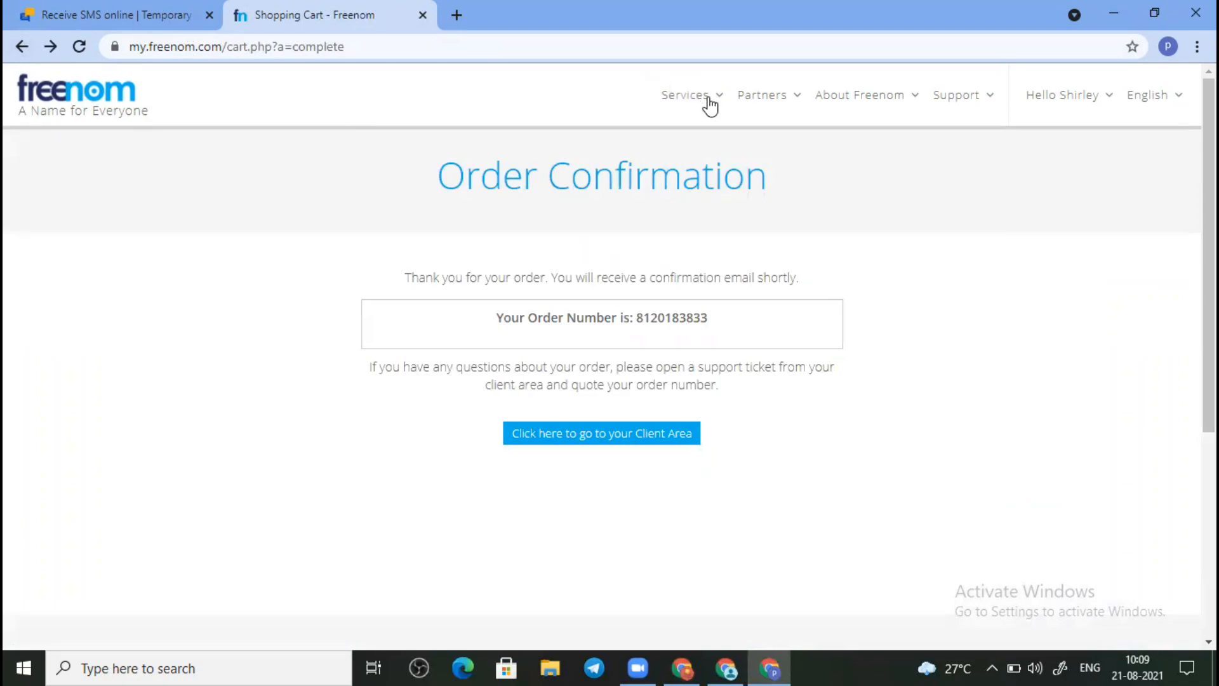
{"action": "left_click", "coordinate": [710, 103]}
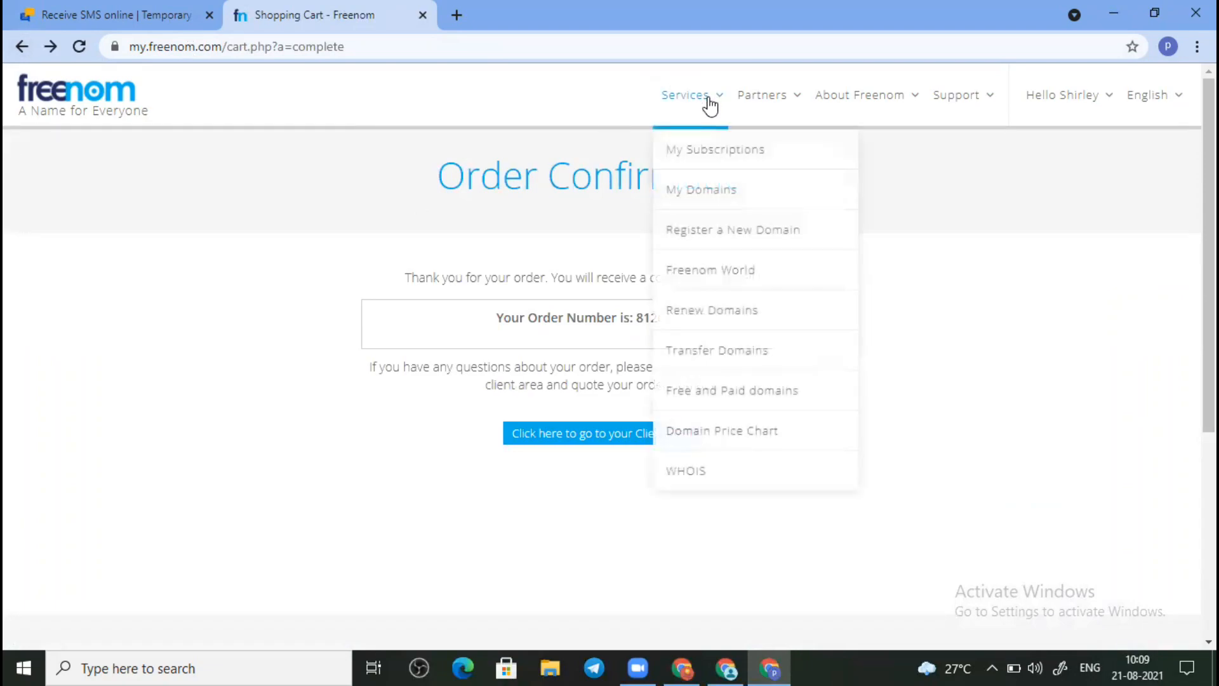
{"action": "left_click", "coordinate": [703, 193]}
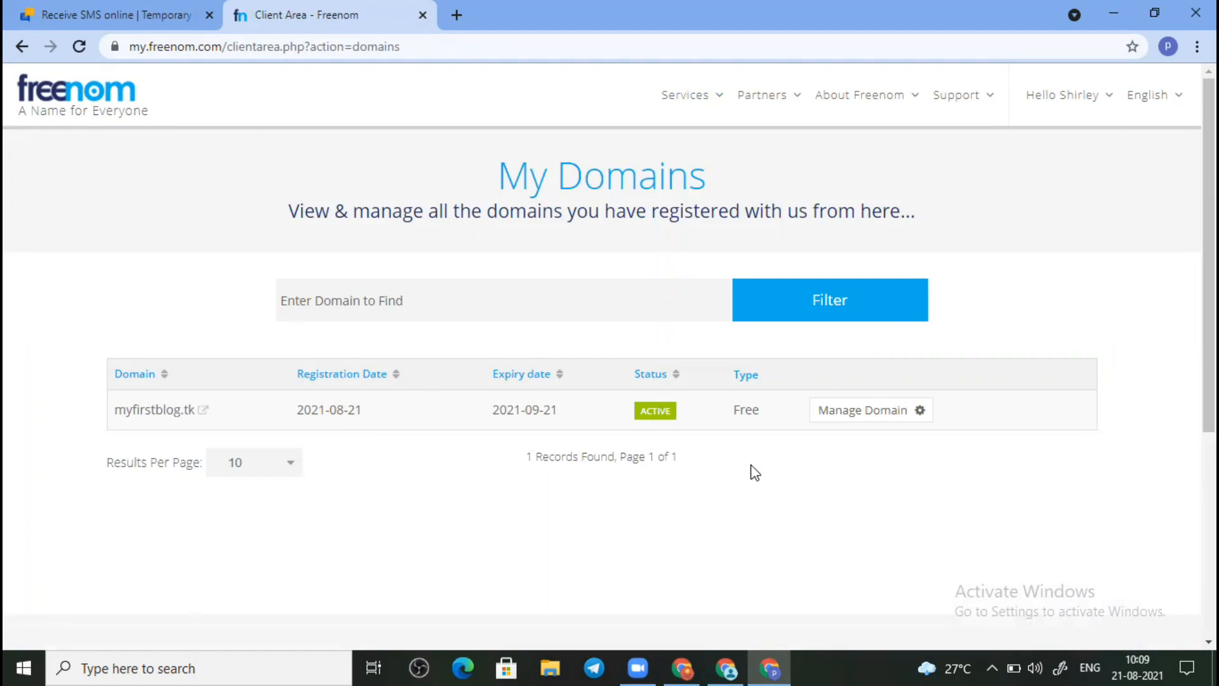
{"action": "left_click", "coordinate": [901, 418]}
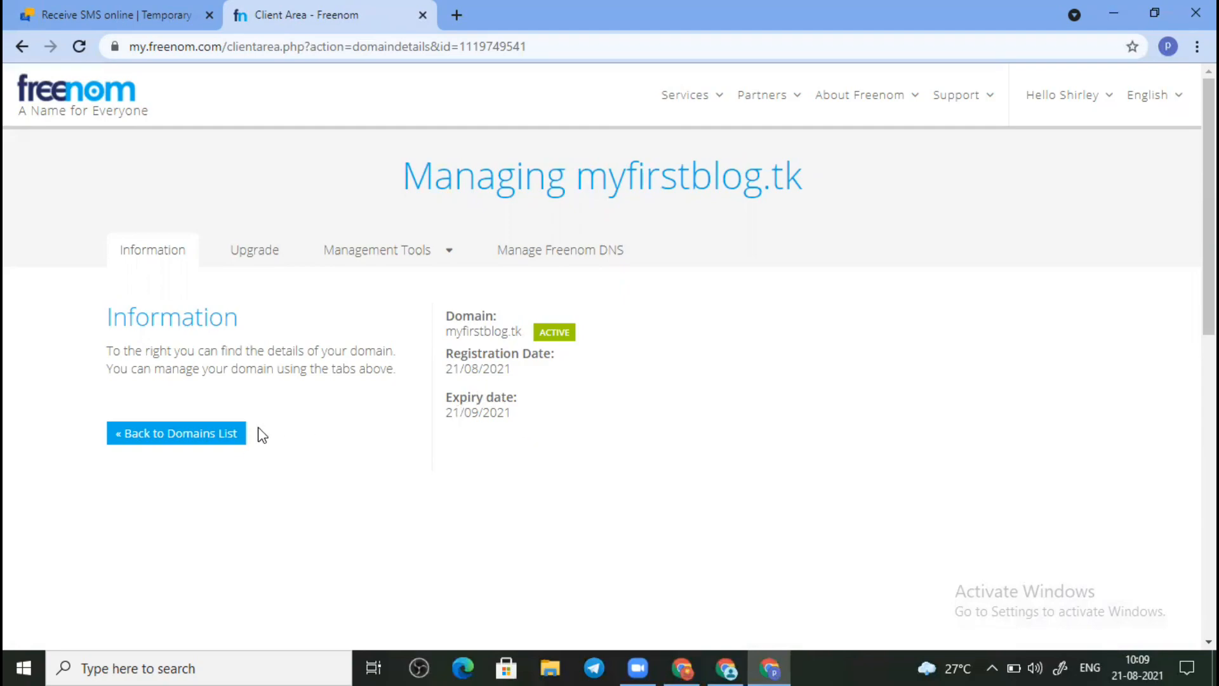
{"action": "left_click", "coordinate": [226, 439]}
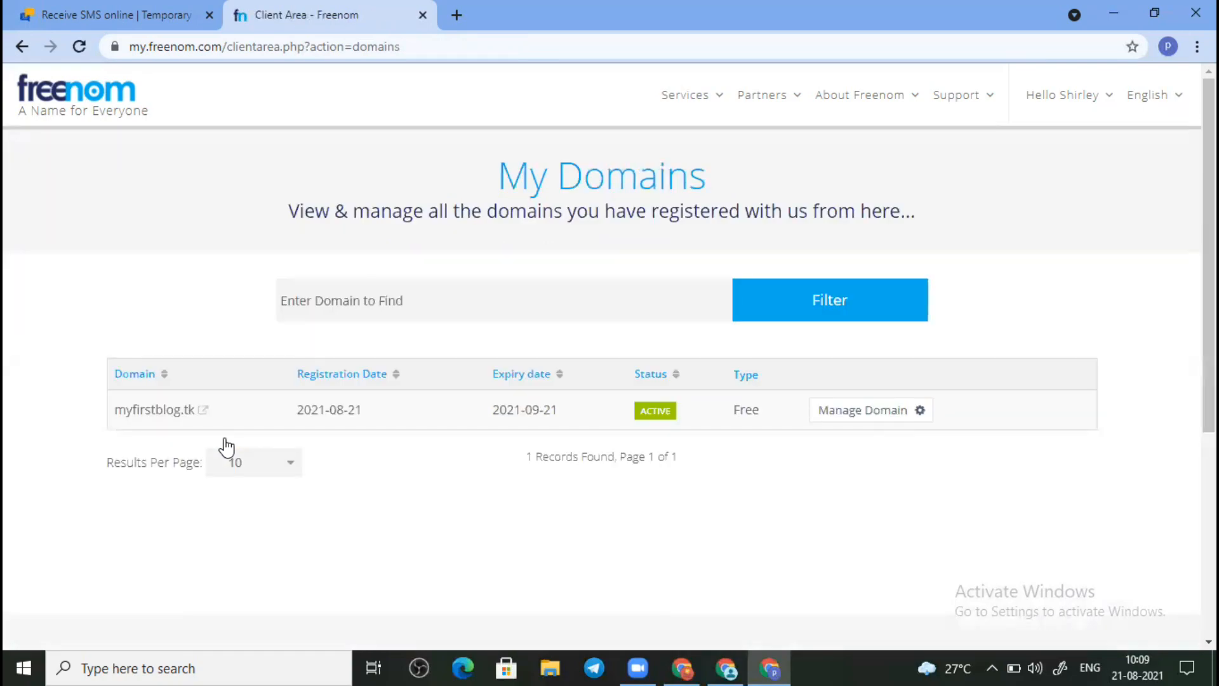